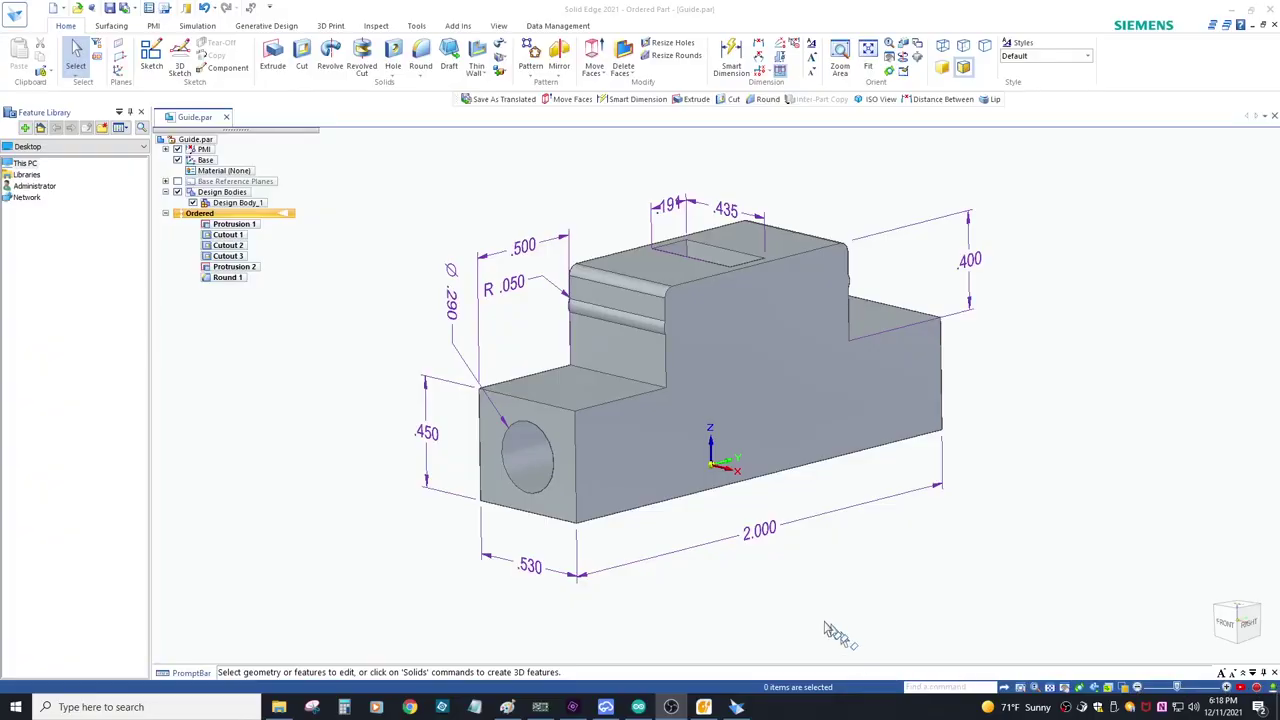
# Orbit around the Guide part to view it from the front and in perspective, and open its Feature Playback.
pyautogui.hotkey('ctrl', 'f')
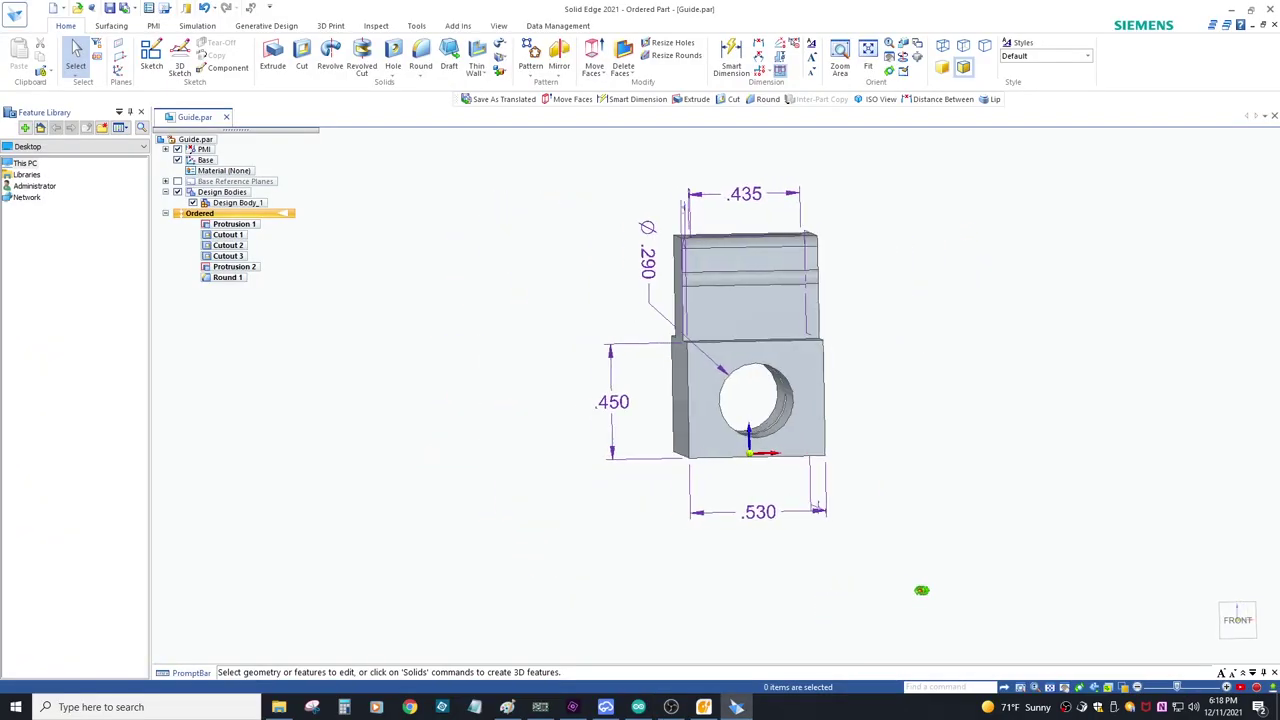
pyautogui.moveTo(921, 590); pyautogui.dragTo(808, 606)
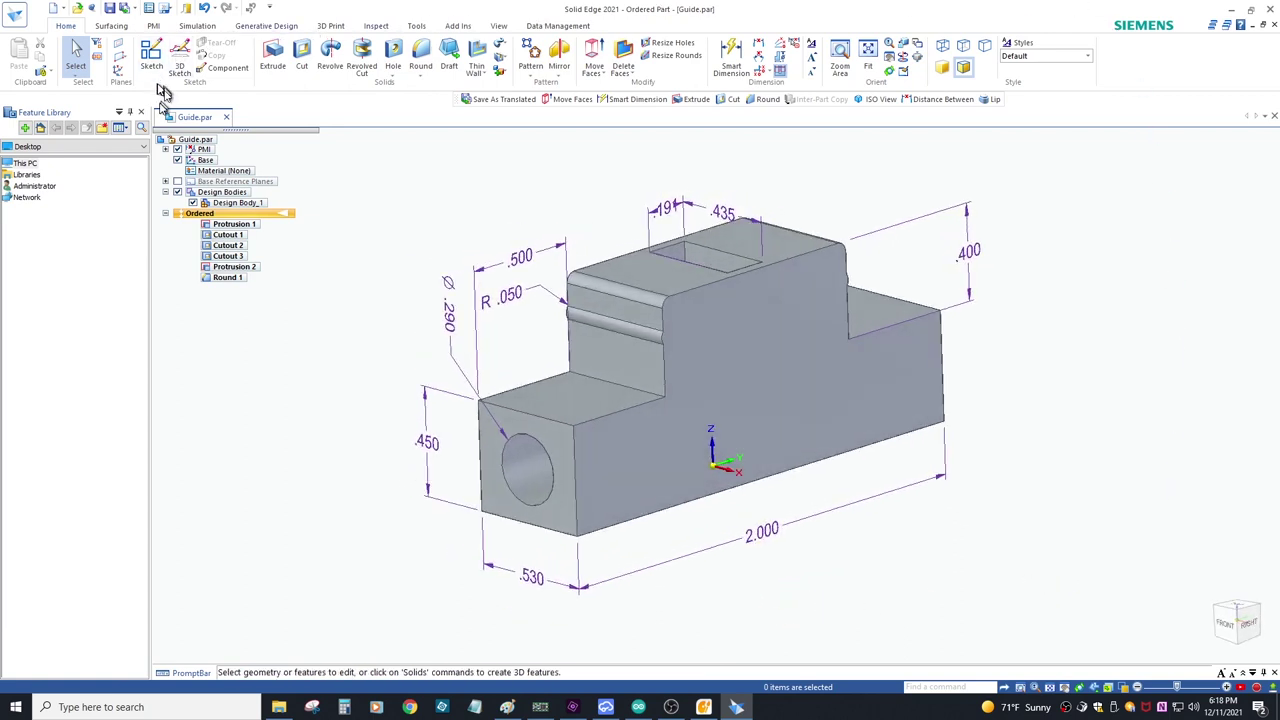
pyautogui.click(121, 112)
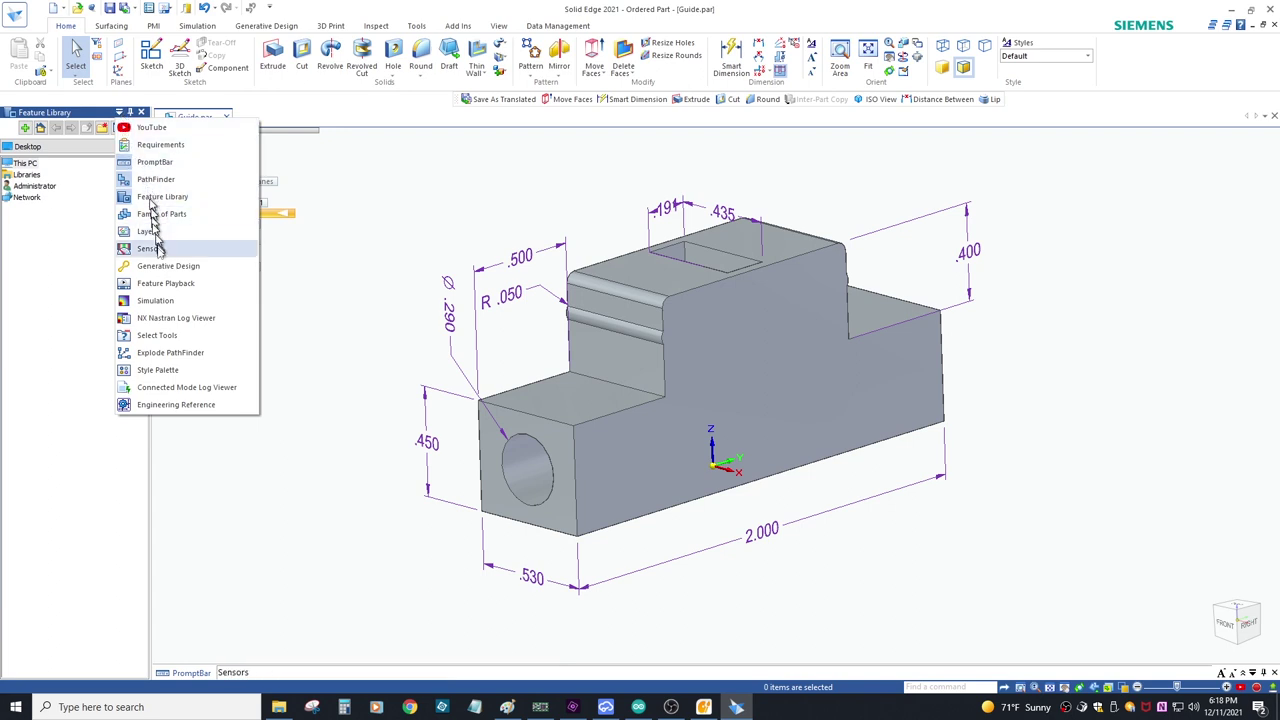
pyautogui.click(167, 282)
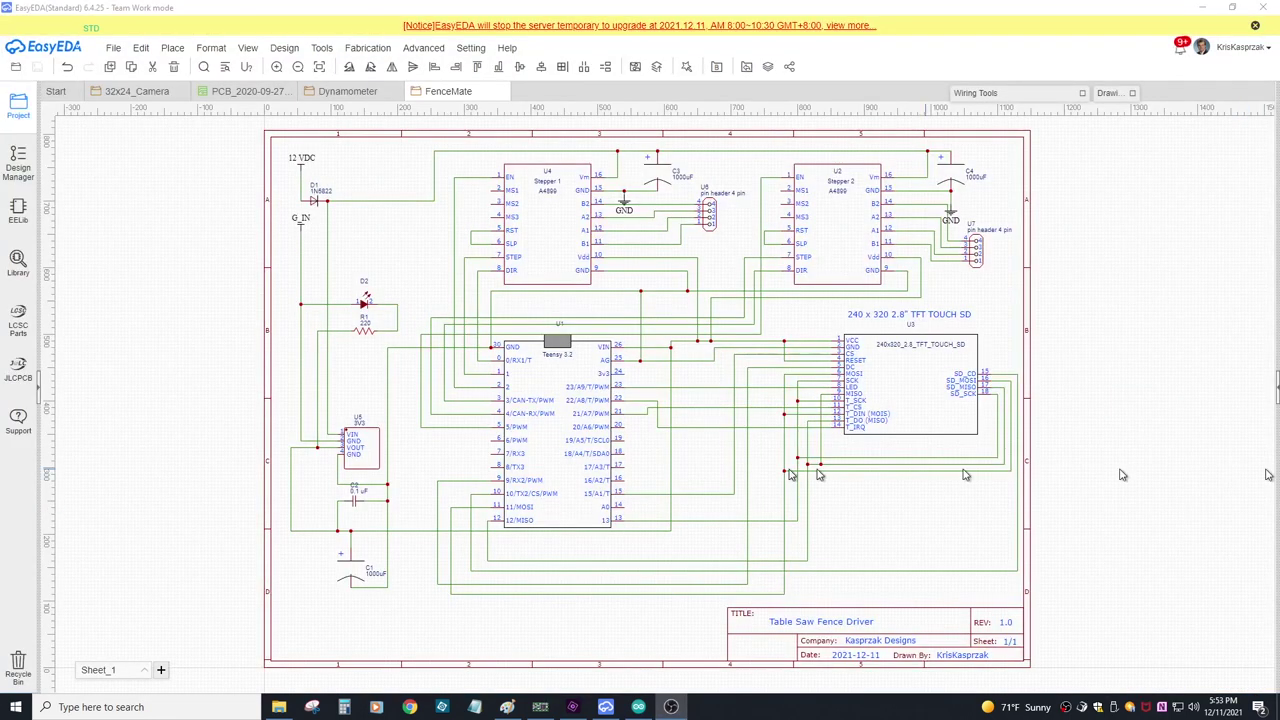
# Switch to EasyEDA and examine the Teensy 3.2, the TFT display and the 4-pin stepper header U6 in the FenceMate schematic.
pyautogui.moveTo(548, 462); pyautogui.dragTo(545, 466)
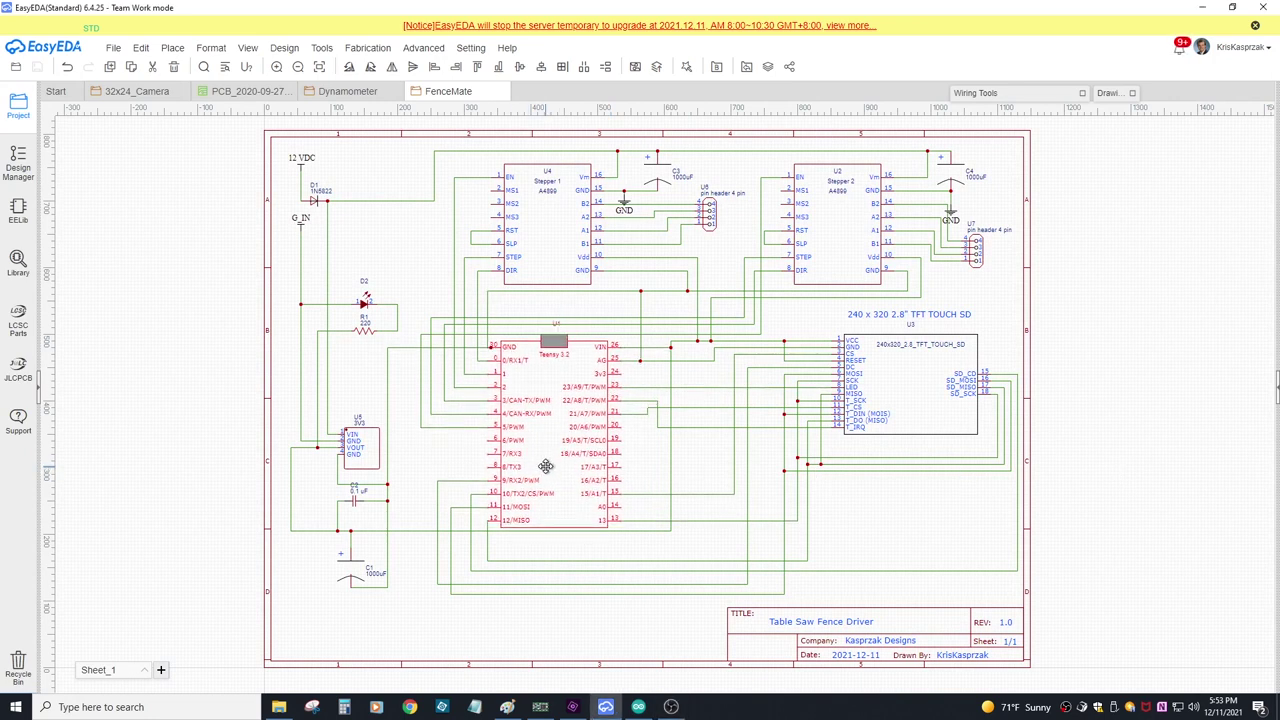
pyautogui.click(903, 409)
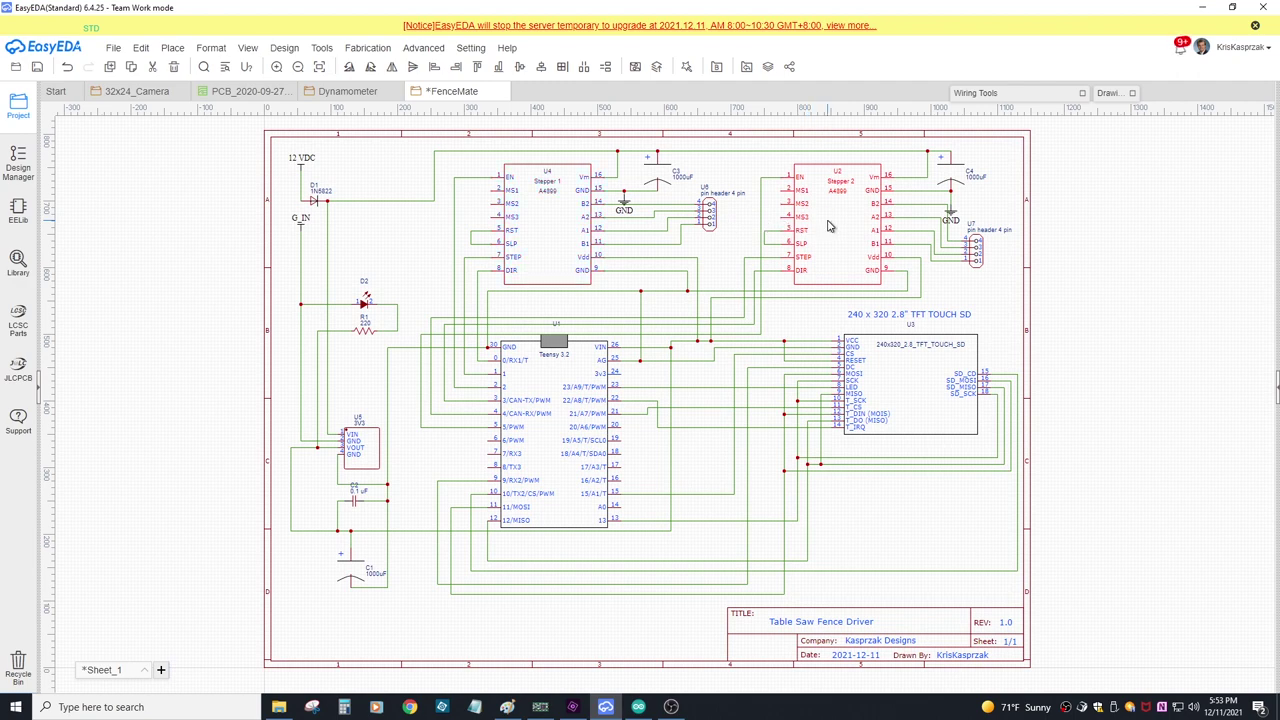
pyautogui.scroll(6, 745, 213)
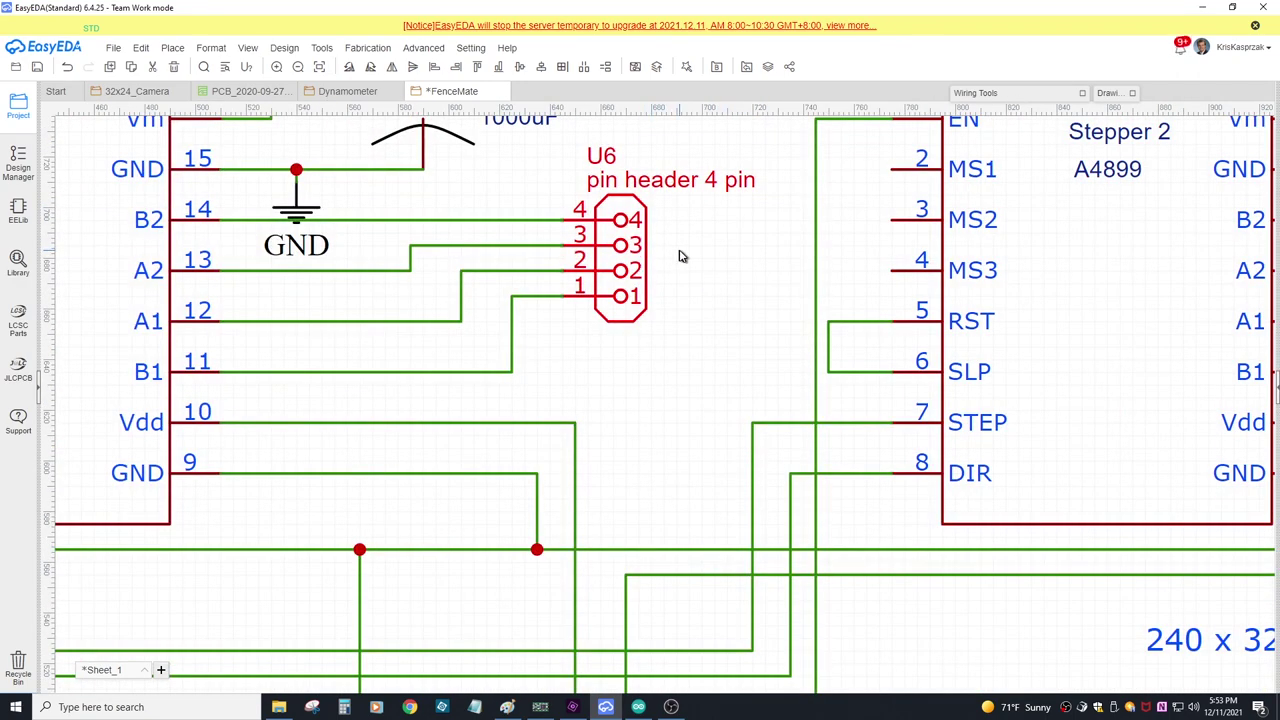
pyautogui.scroll(-2, 679, 256)
pyautogui.moveTo(679, 254); pyautogui.dragTo(941, 357)
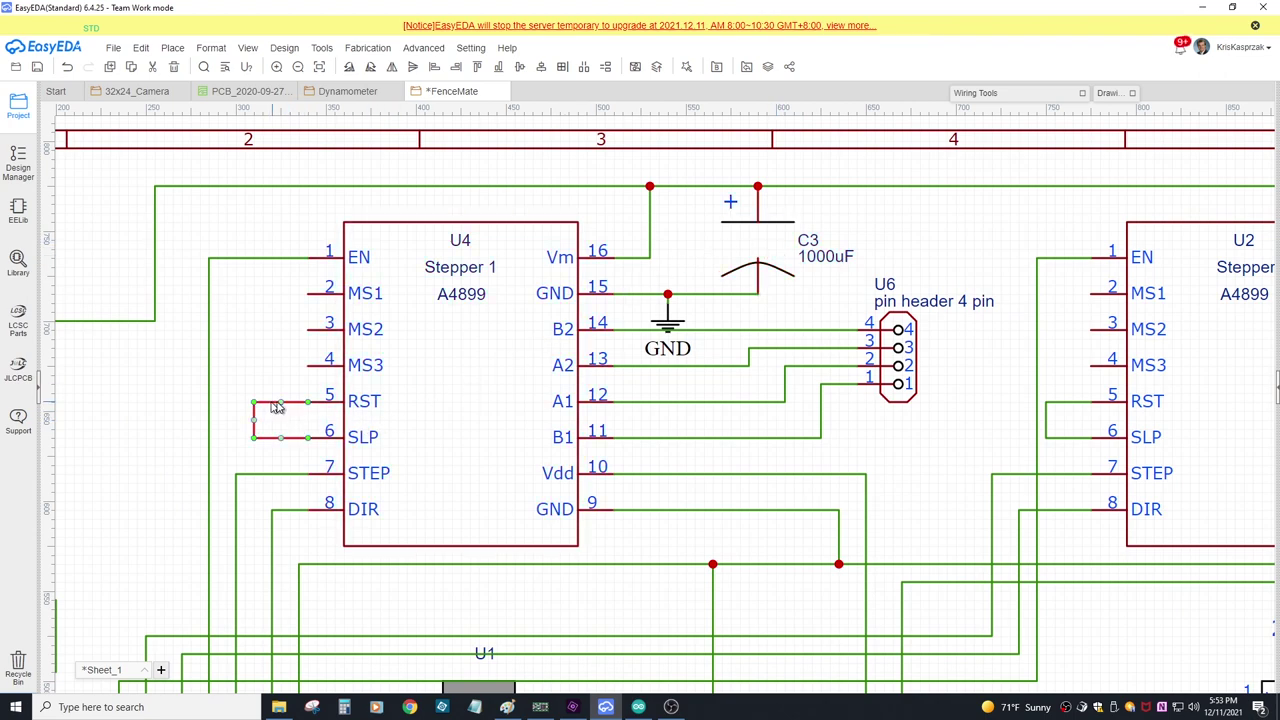
# Examine the RST and SLP link and the MS1 to MS3 pins on stepper driver U4.
pyautogui.moveTo(412, 415); pyautogui.dragTo(765, 307)
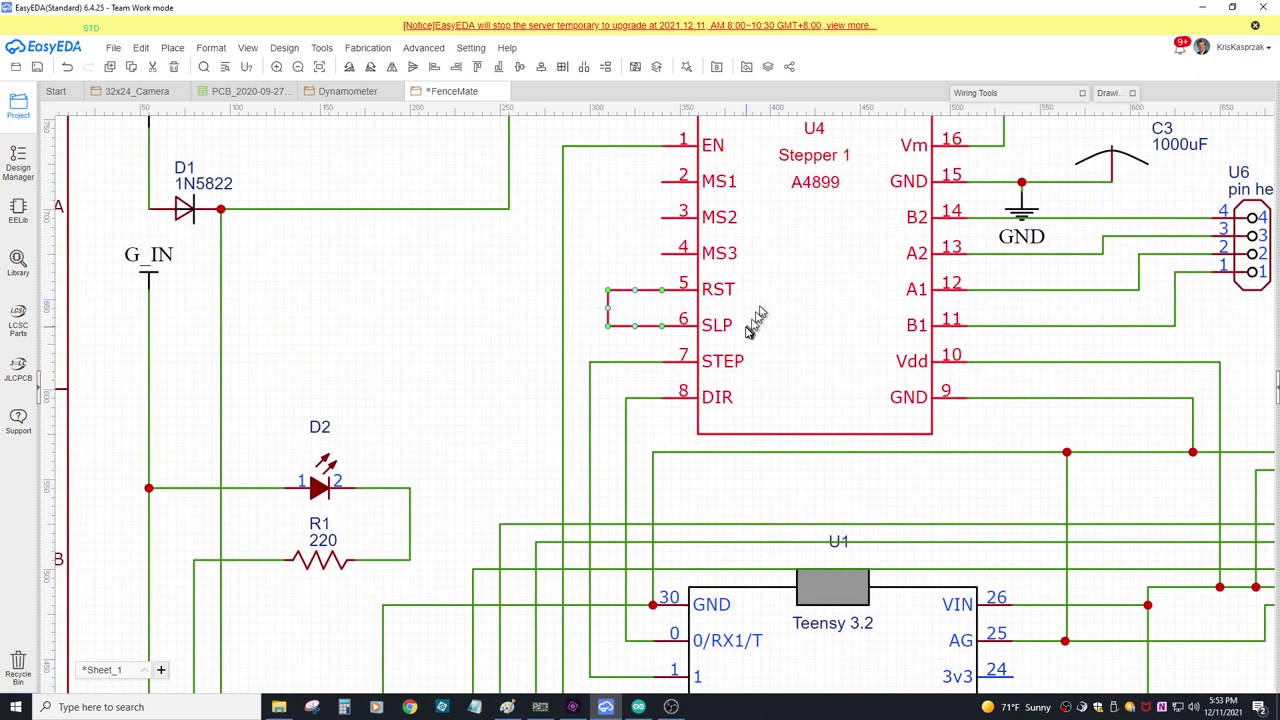
pyautogui.scroll(1, 740, 326)
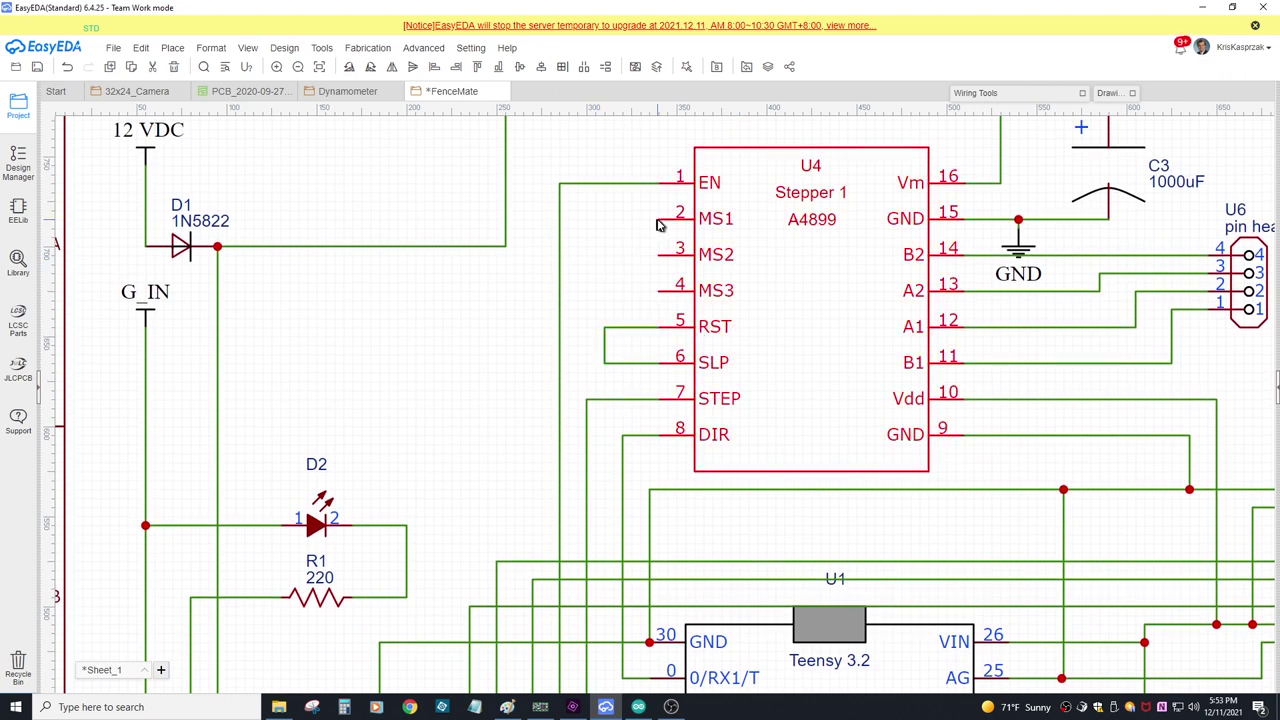
pyautogui.click(657, 221)
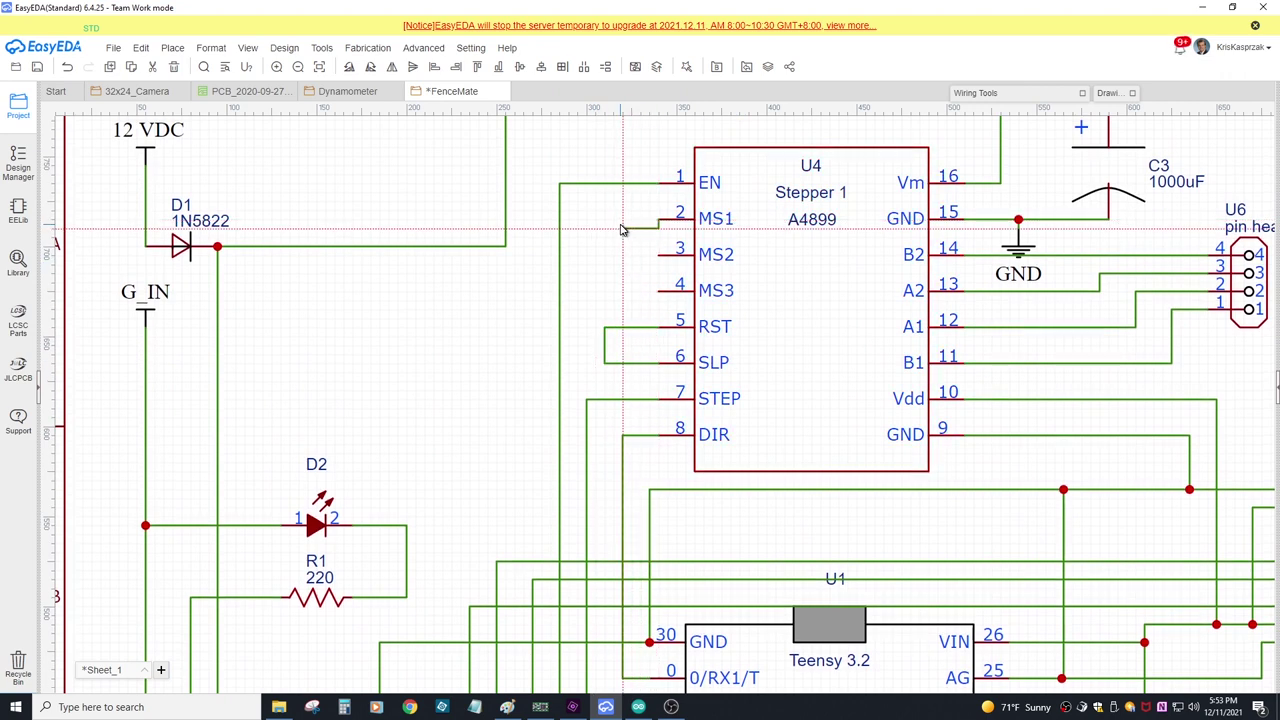
pyautogui.press('Escape')
pyautogui.scroll(-1, 620, 230)
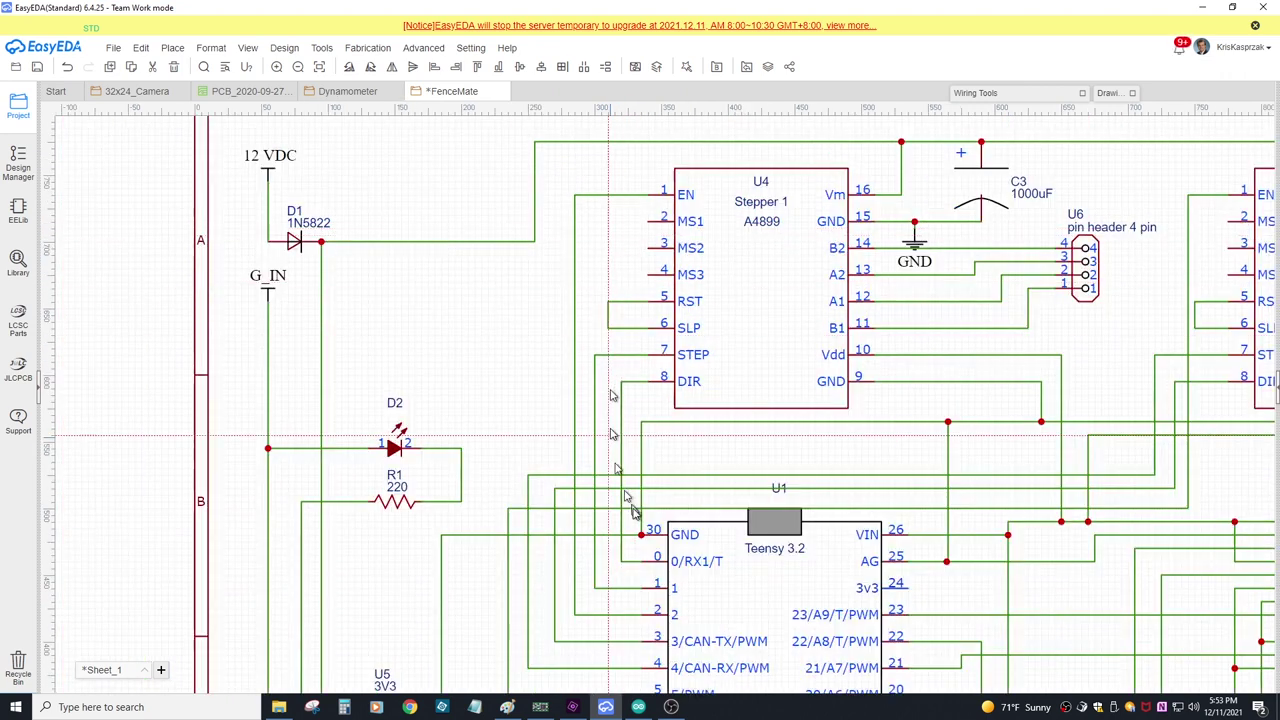
# Trace the EN, STEP, Vdd and GND wires of stepper driver U4 by selecting them.
pyautogui.moveTo(632, 512); pyautogui.dragTo(545, 466)
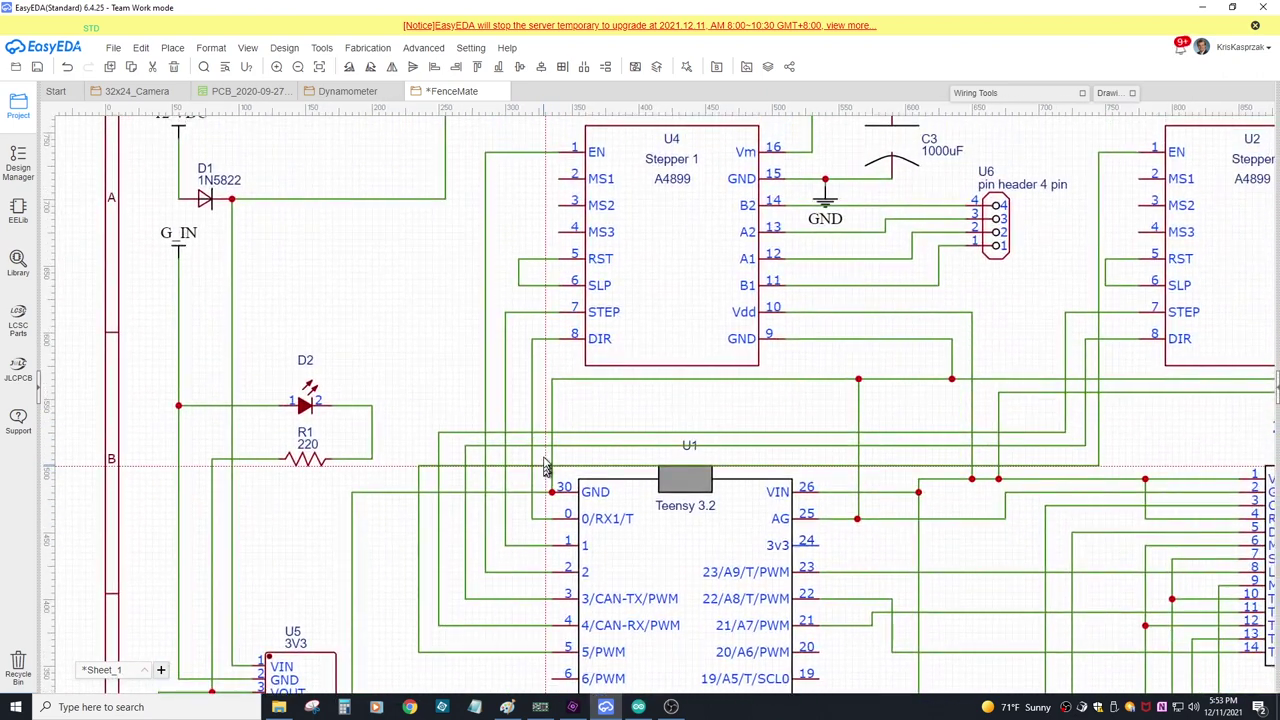
pyautogui.click(532, 153)
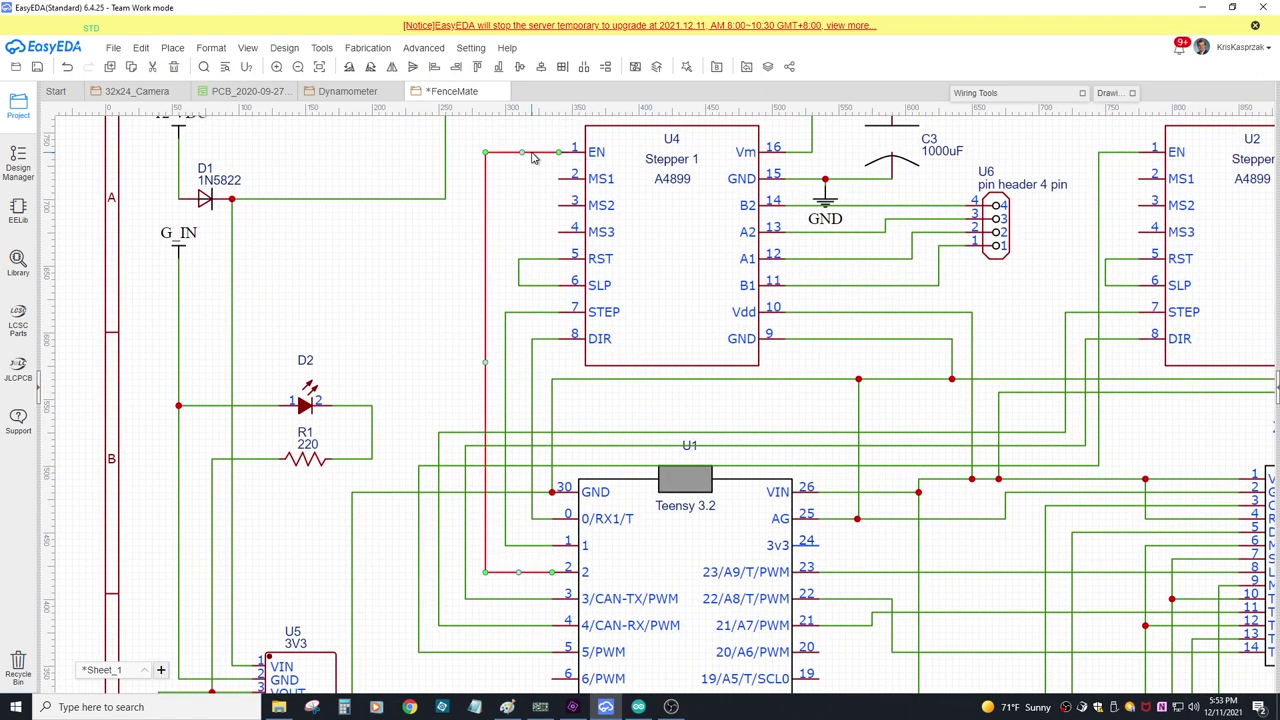
pyautogui.click(533, 312)
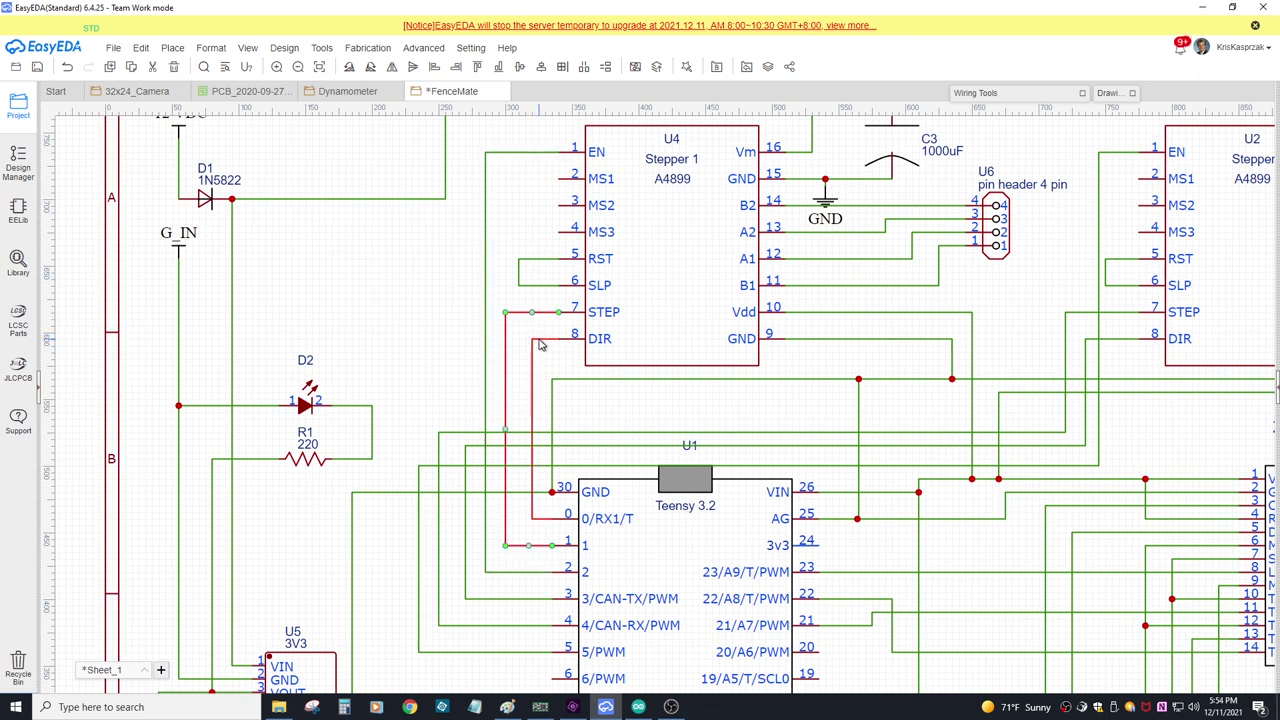
pyautogui.click(815, 314)
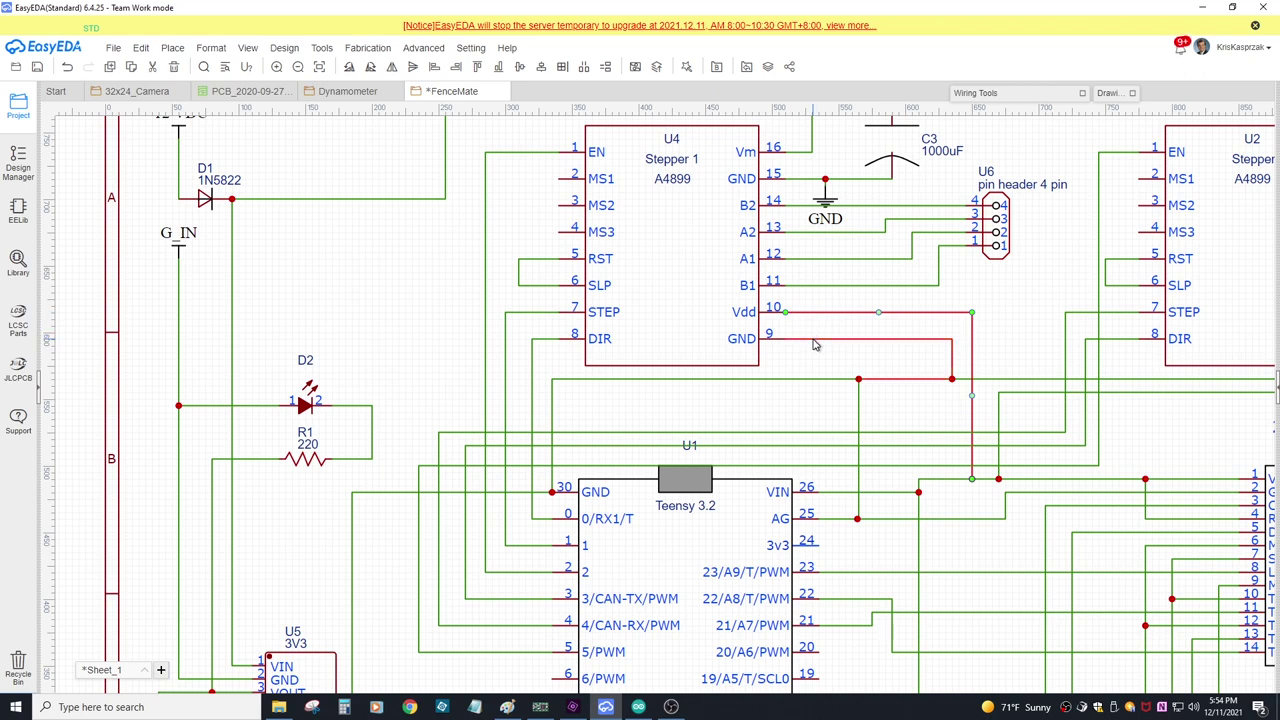
pyautogui.click(814, 341)
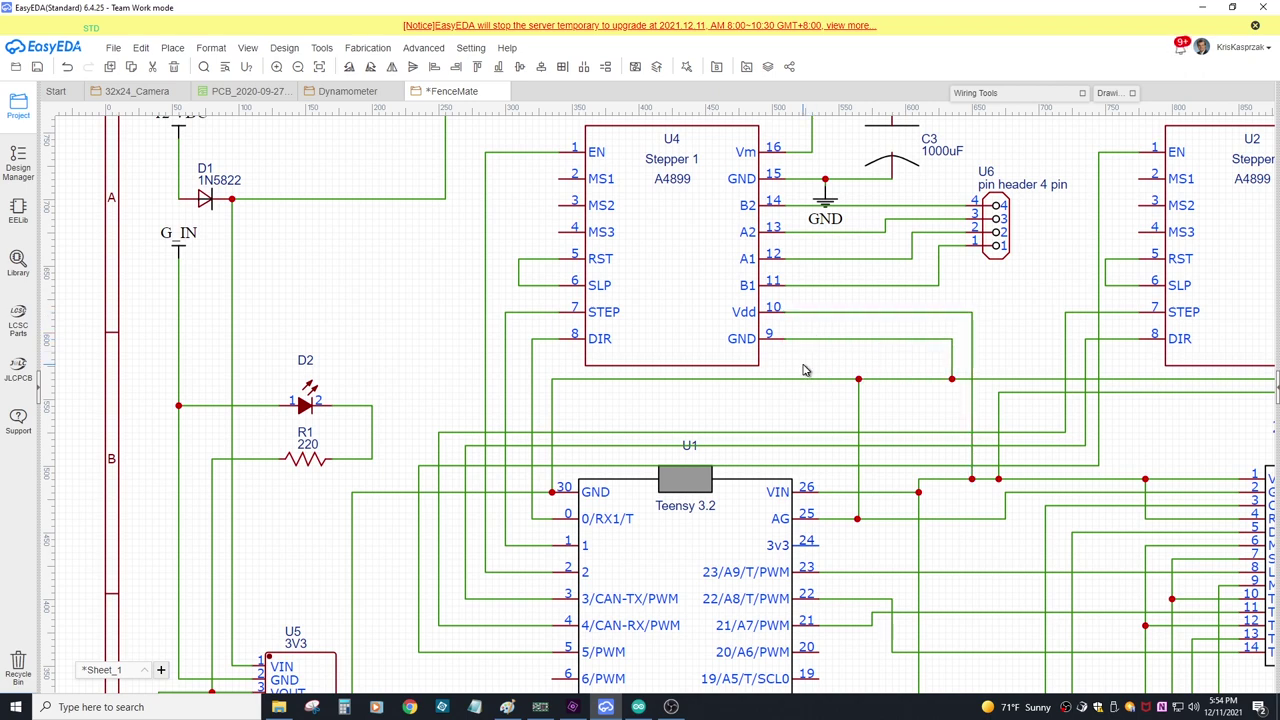
# Fit the whole schematic and examine the 12 VDC input, diode D1 and the 3V3 regulator section beside the Teensy.
pyautogui.scroll(-2, 805, 372)
pyautogui.moveTo(600, 385); pyautogui.dragTo(532, 303)
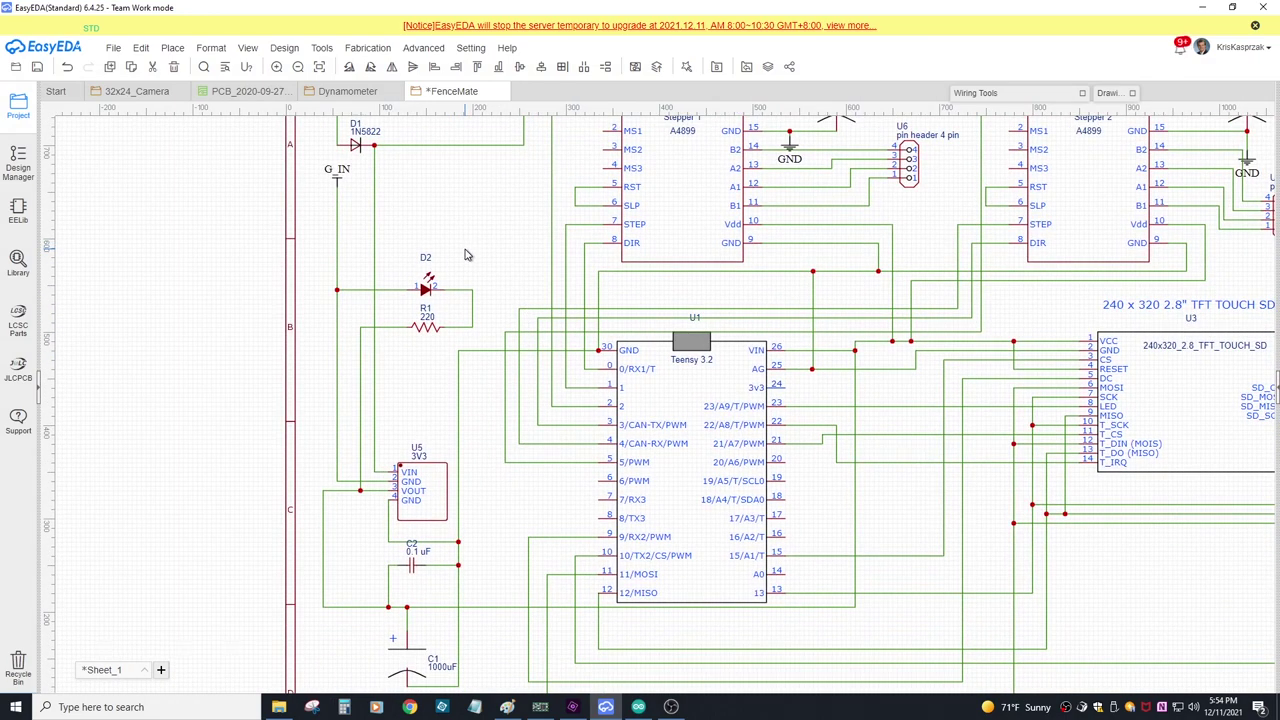
pyautogui.scroll(-2, 464, 254)
pyautogui.click(319, 67)
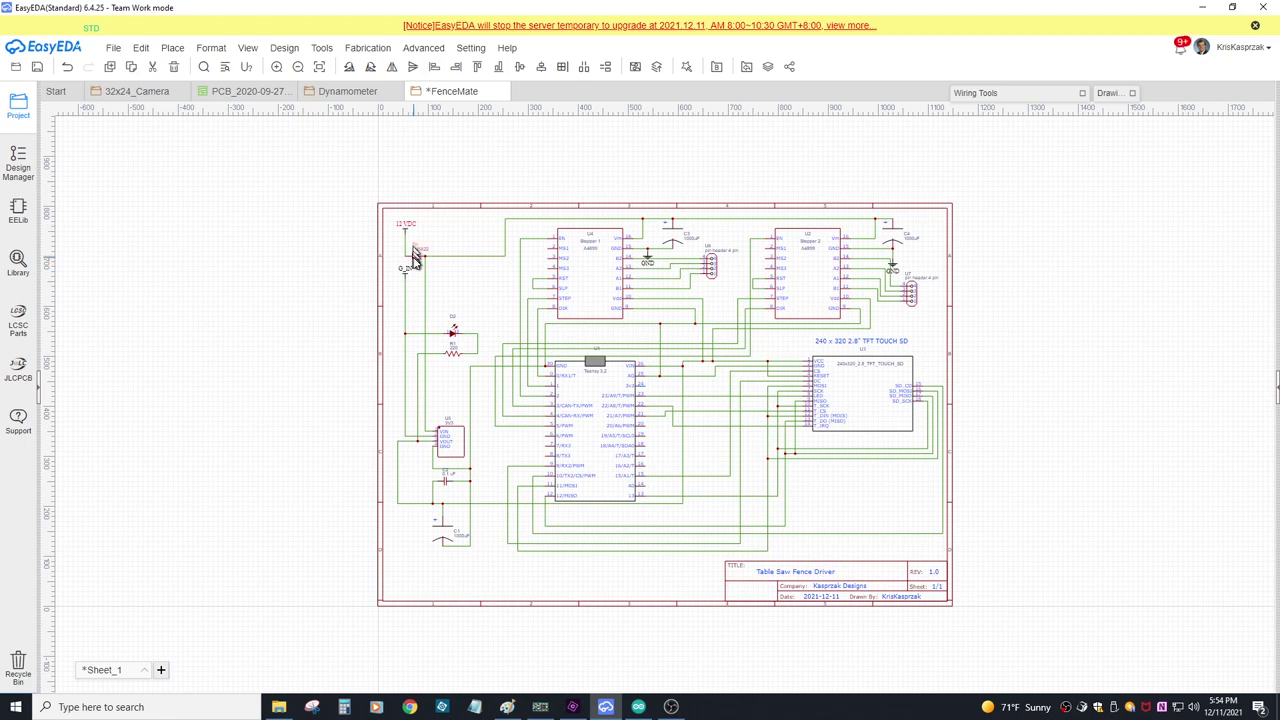
pyautogui.scroll(1, 415, 256)
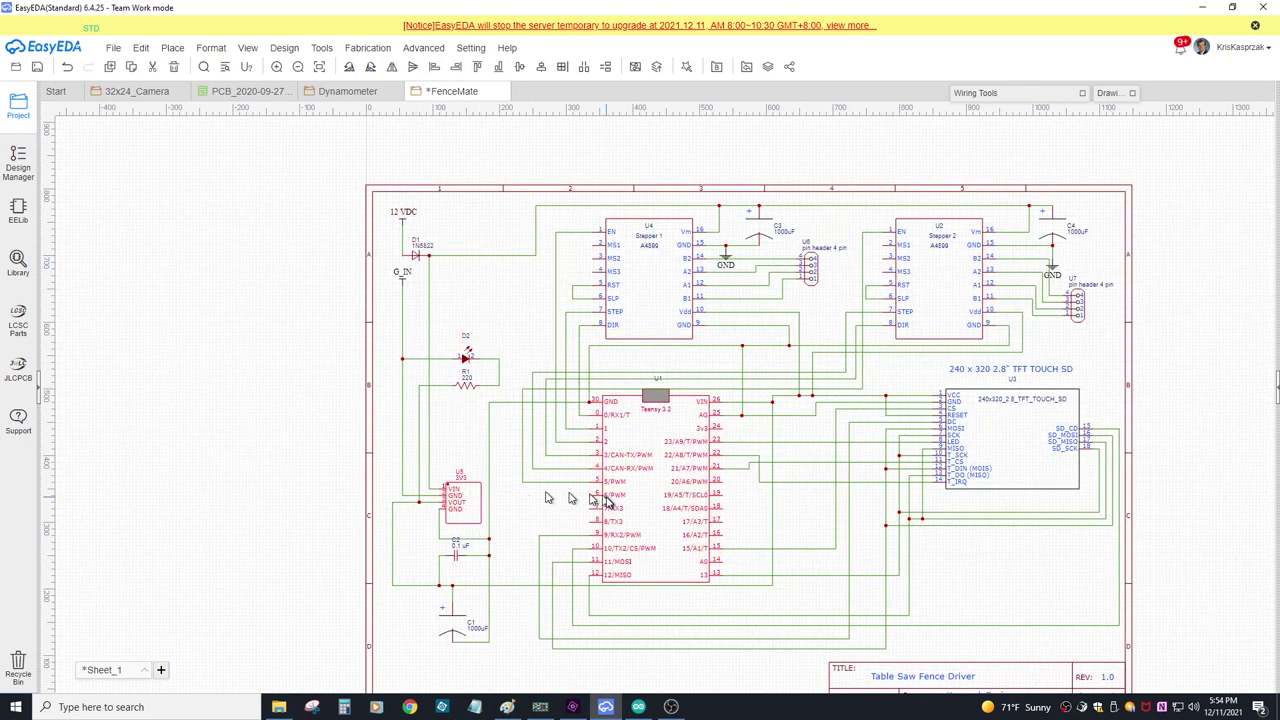
pyautogui.moveTo(470, 497); pyautogui.dragTo(463, 440)
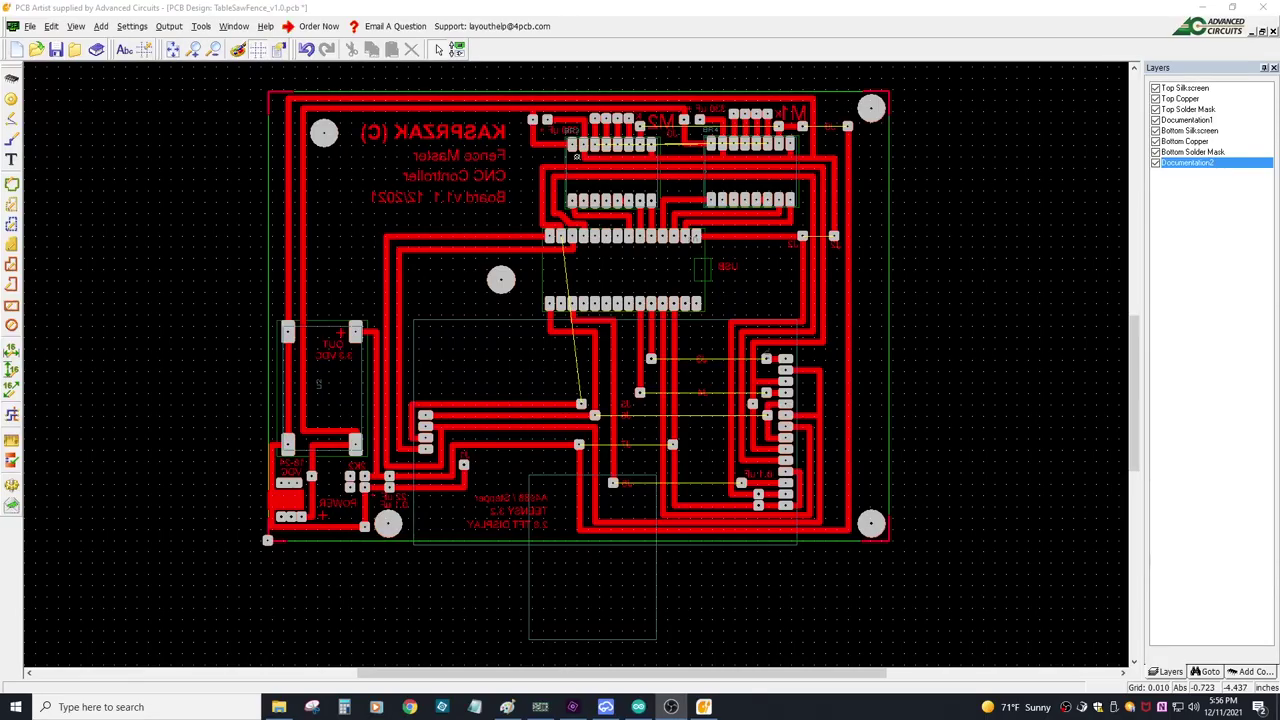
# Switch to PCB Artist and examine the Teensy and 2.8 inch display footprints on the TableSawFence_v1.0 board.
pyautogui.scroll(2, 740, 285)
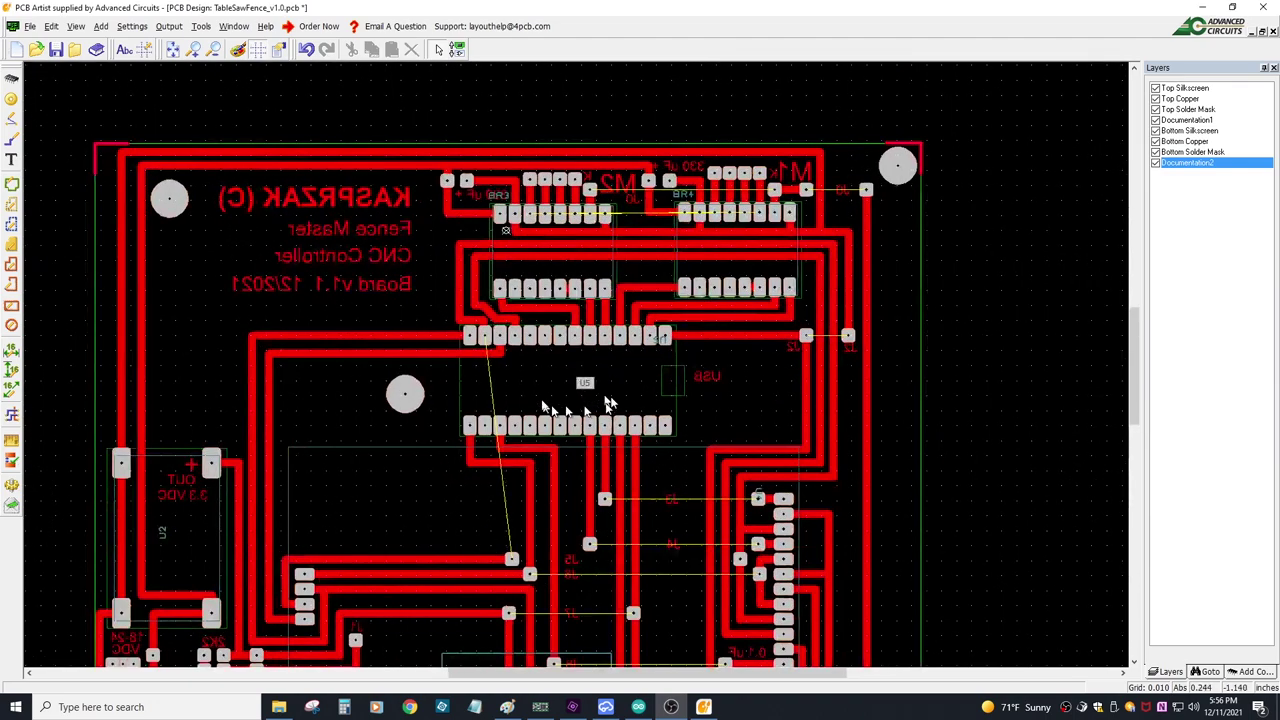
pyautogui.moveTo(553, 410); pyautogui.dragTo(585, 337)
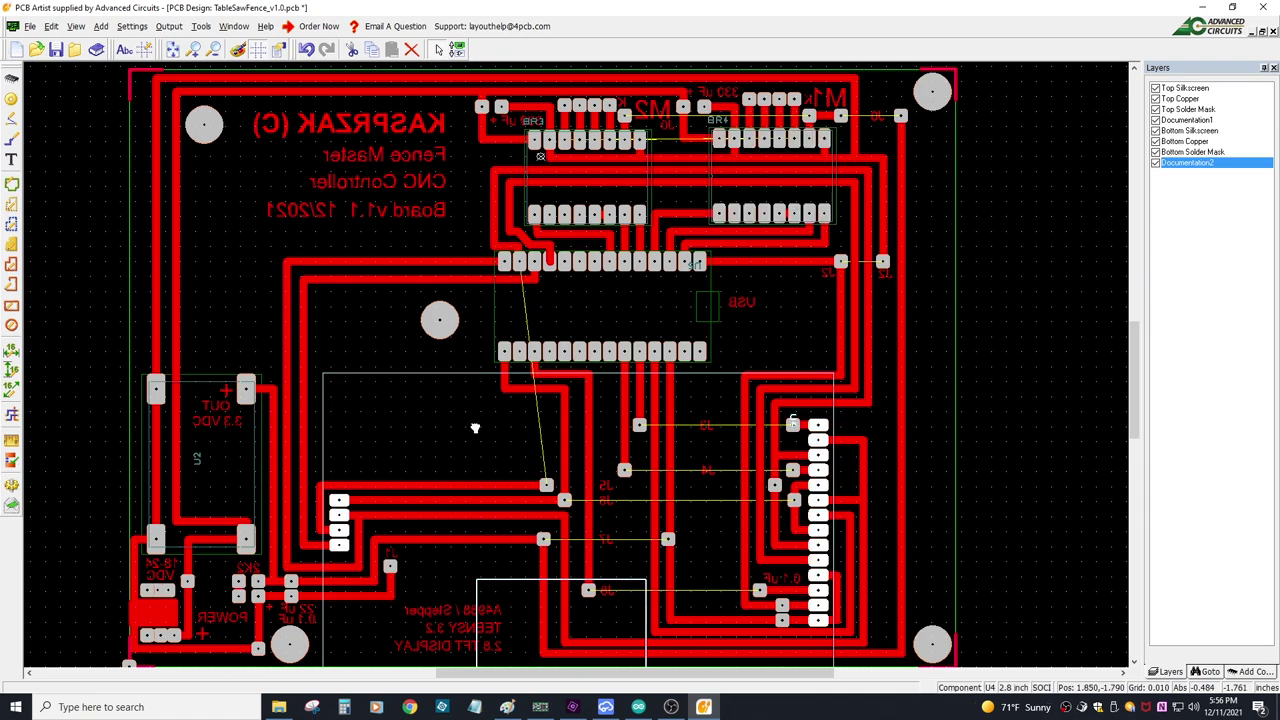
pyautogui.moveTo(471, 372); pyautogui.dragTo(578, 378)
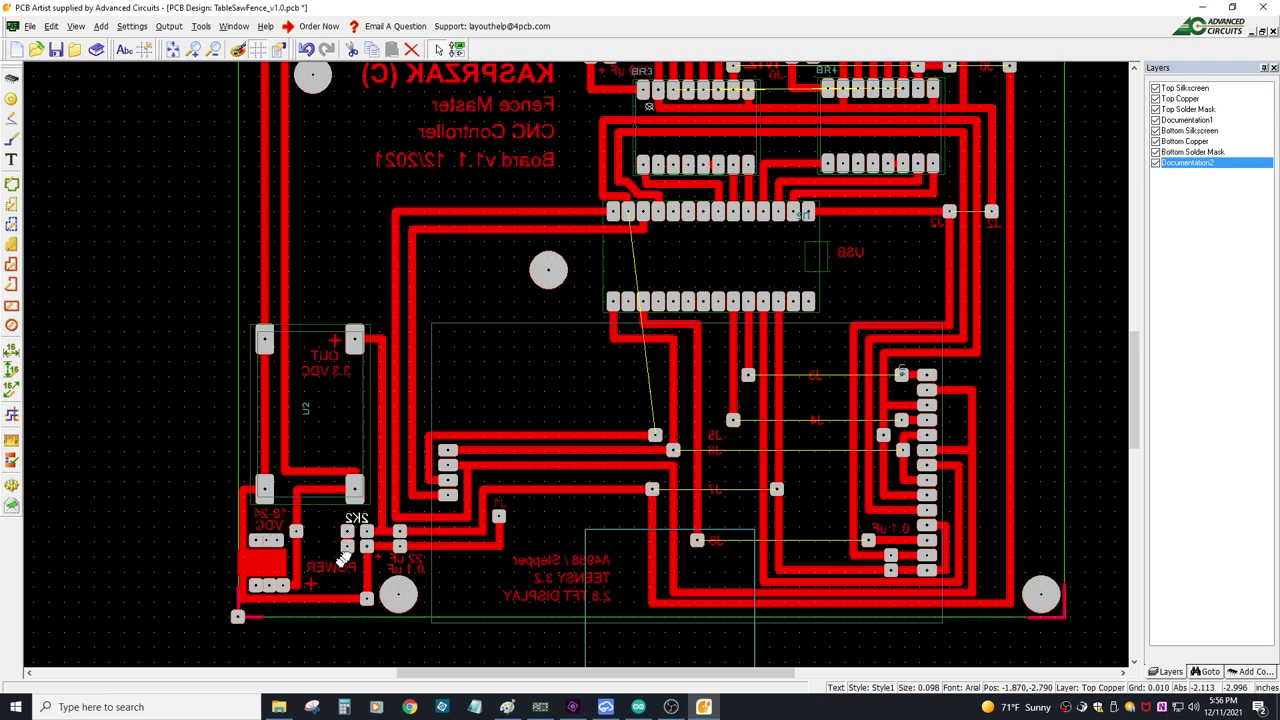
# Examine the board's power input corner and select the pads below the 18-24 VDC label.
pyautogui.scroll(1, 340, 560)
pyautogui.scroll(1, 457, 366)
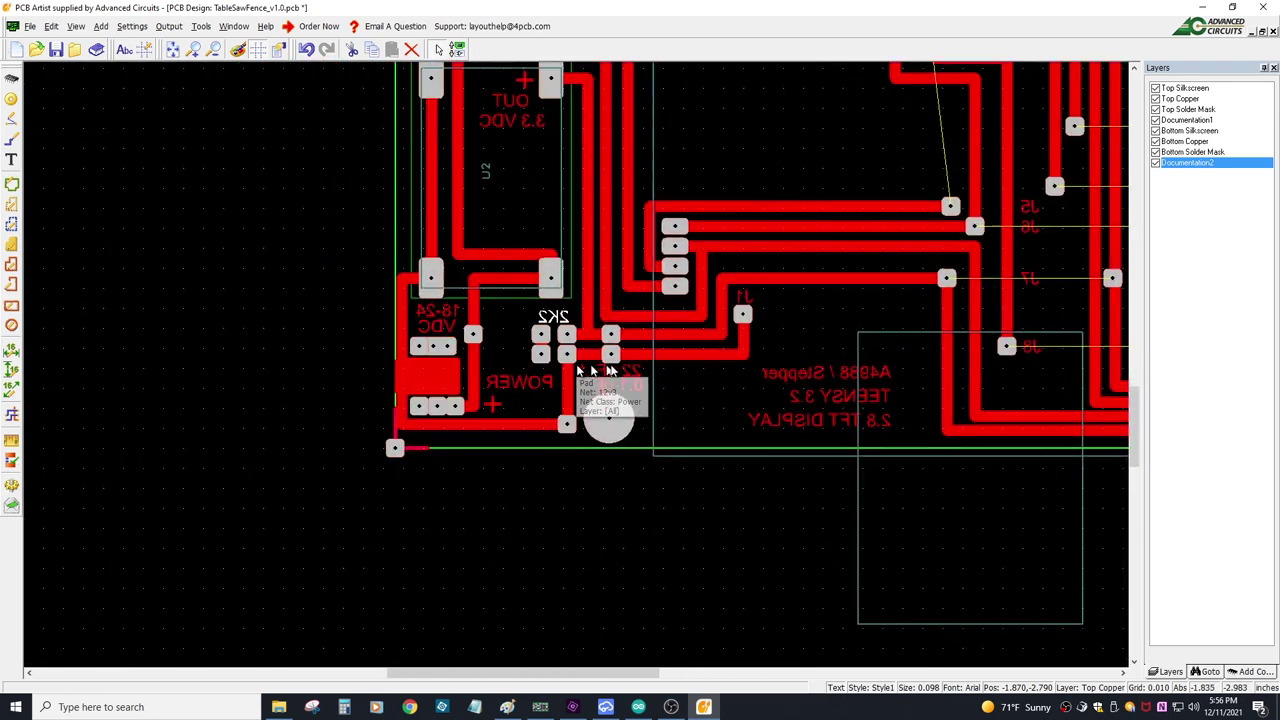
pyautogui.scroll(1, 580, 371)
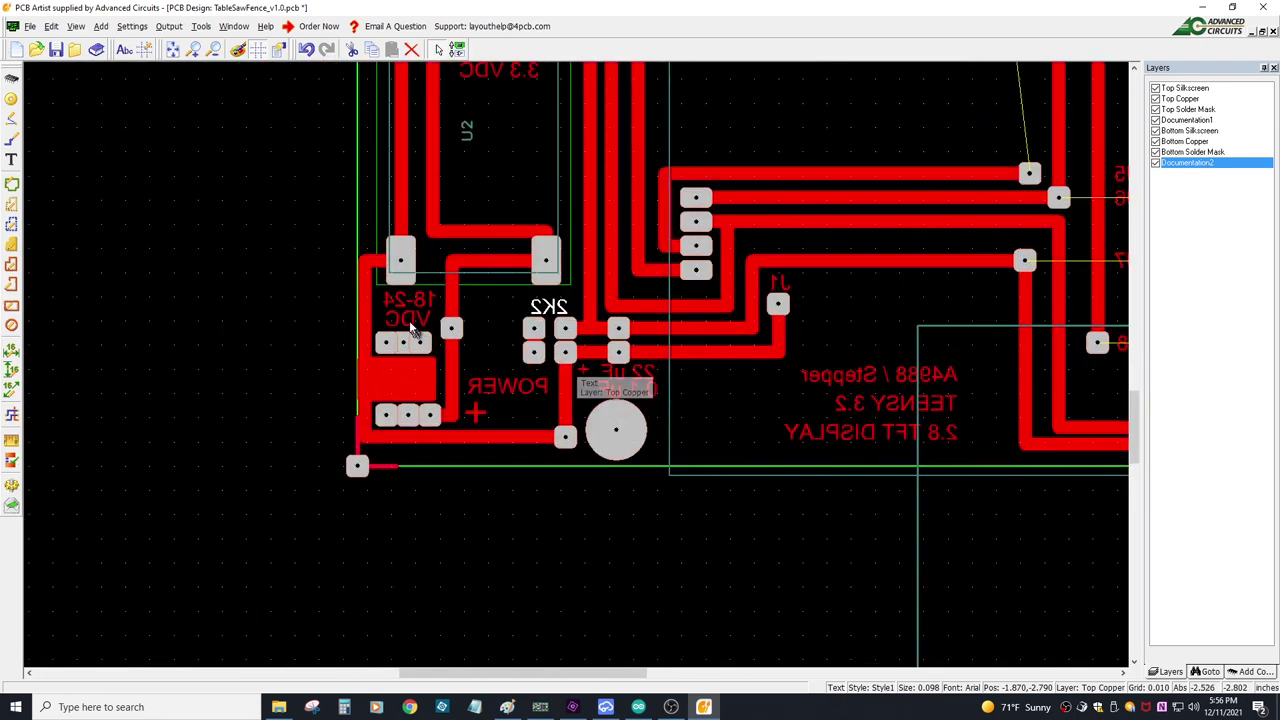
pyautogui.click(410, 347)
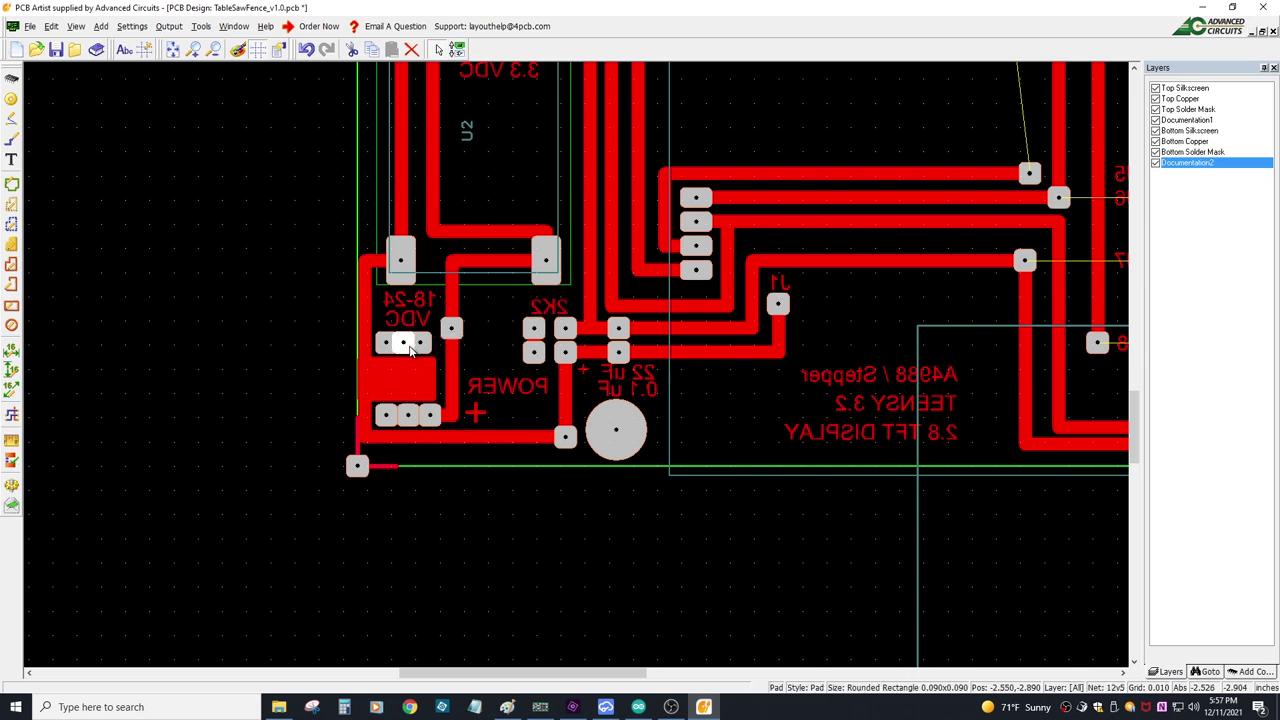
pyautogui.click(424, 340)
pyautogui.scroll(-1, 597, 367)
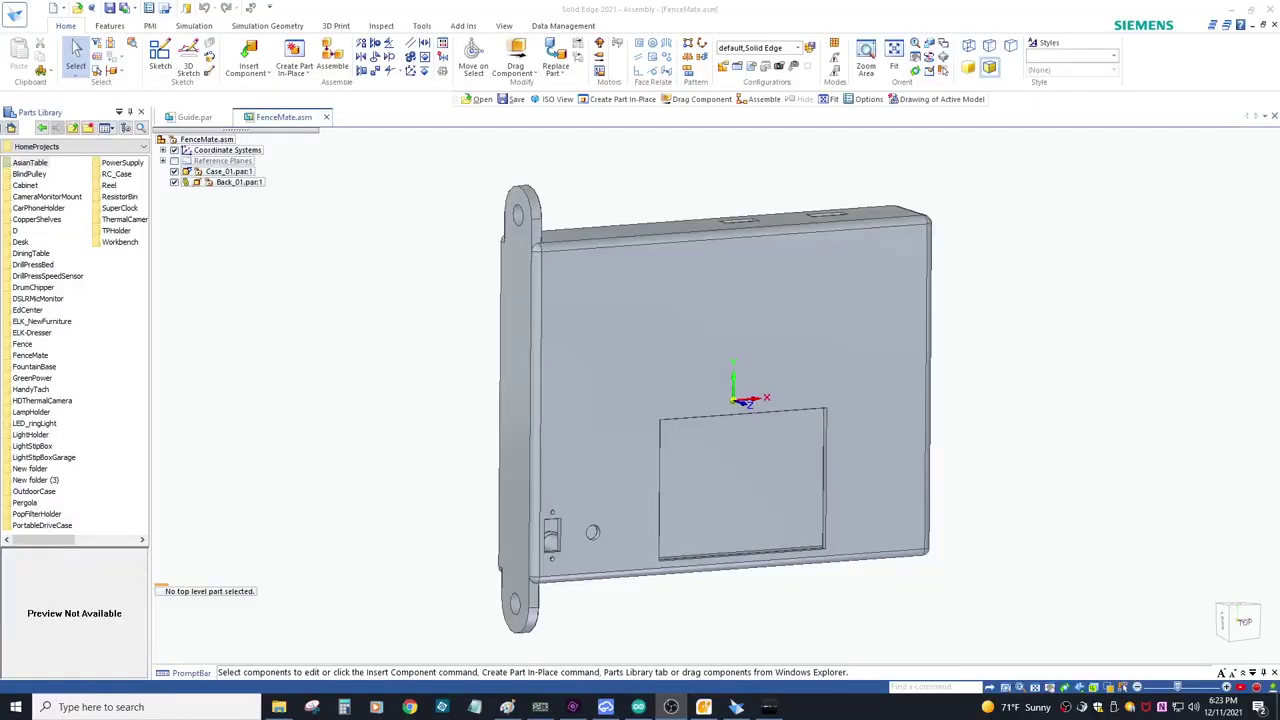
# Switch to Solid Edge, view the back of the FenceMate assembly, and play back the features of Case_01.par.
pyautogui.click(1138, 446)
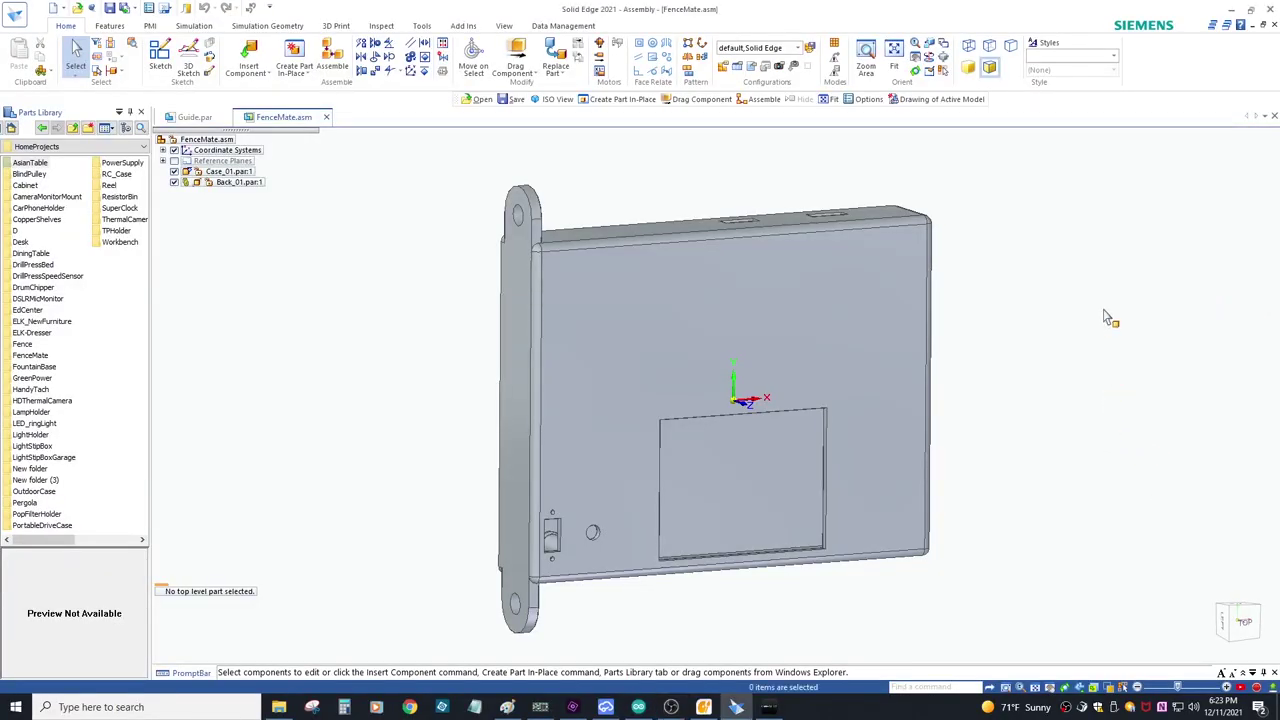
pyautogui.moveTo(1109, 317); pyautogui.dragTo(720, 368)
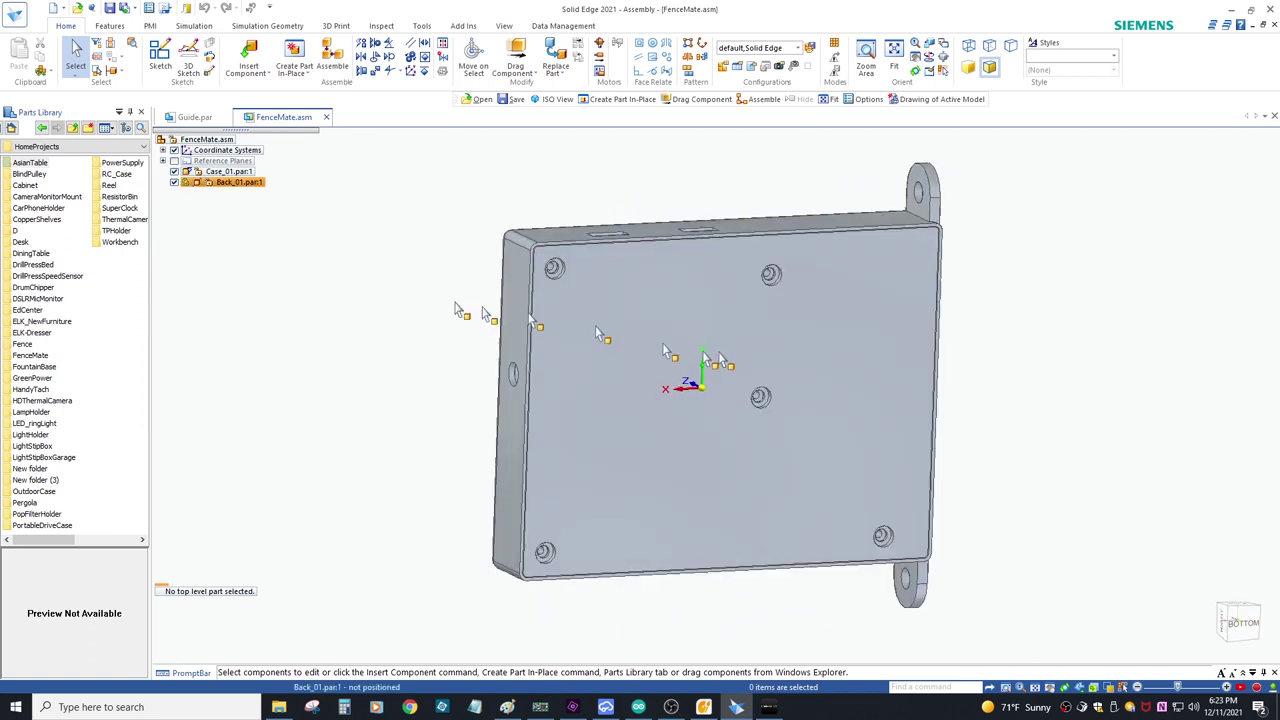
pyautogui.click(119, 112)
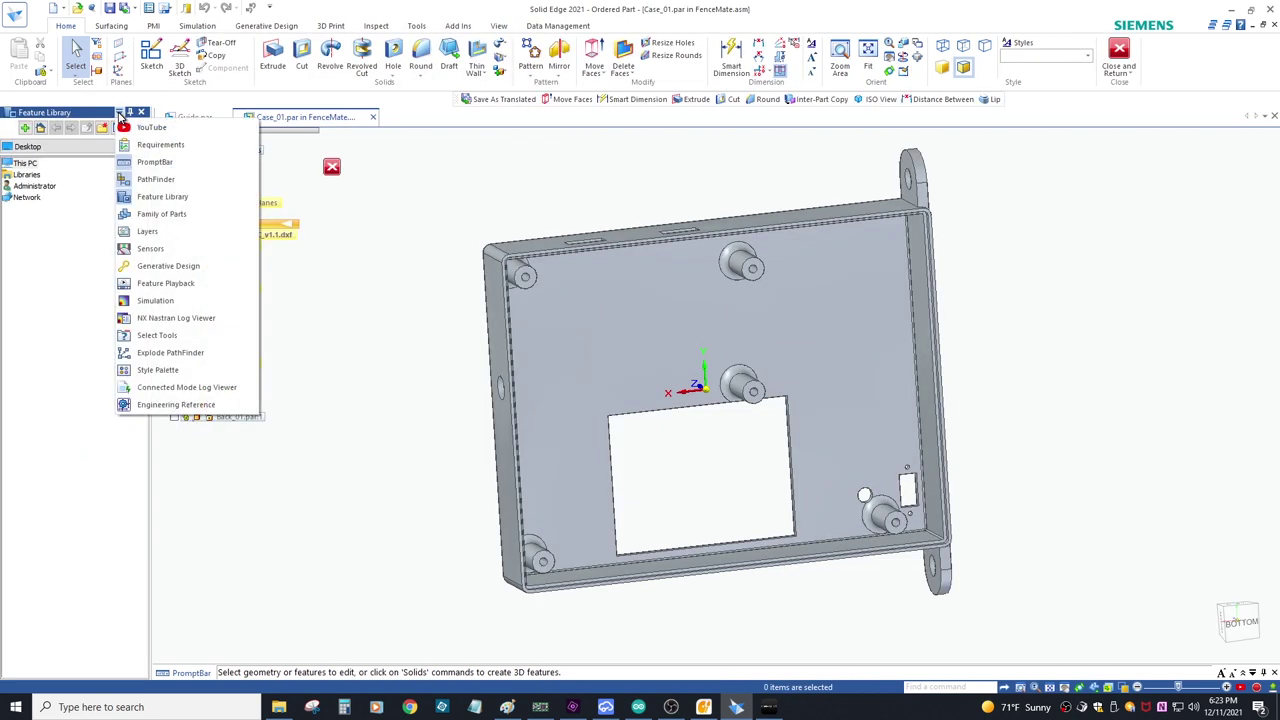
pyautogui.click(141, 285)
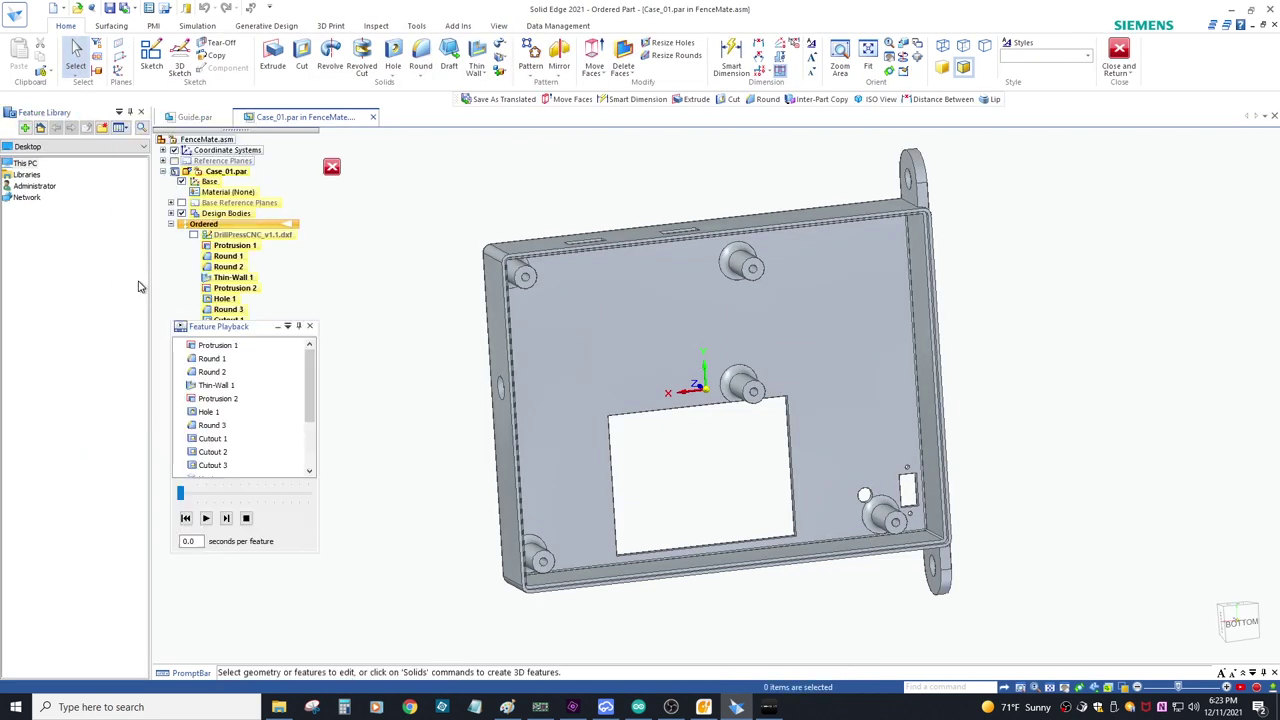
pyautogui.click(206, 519)
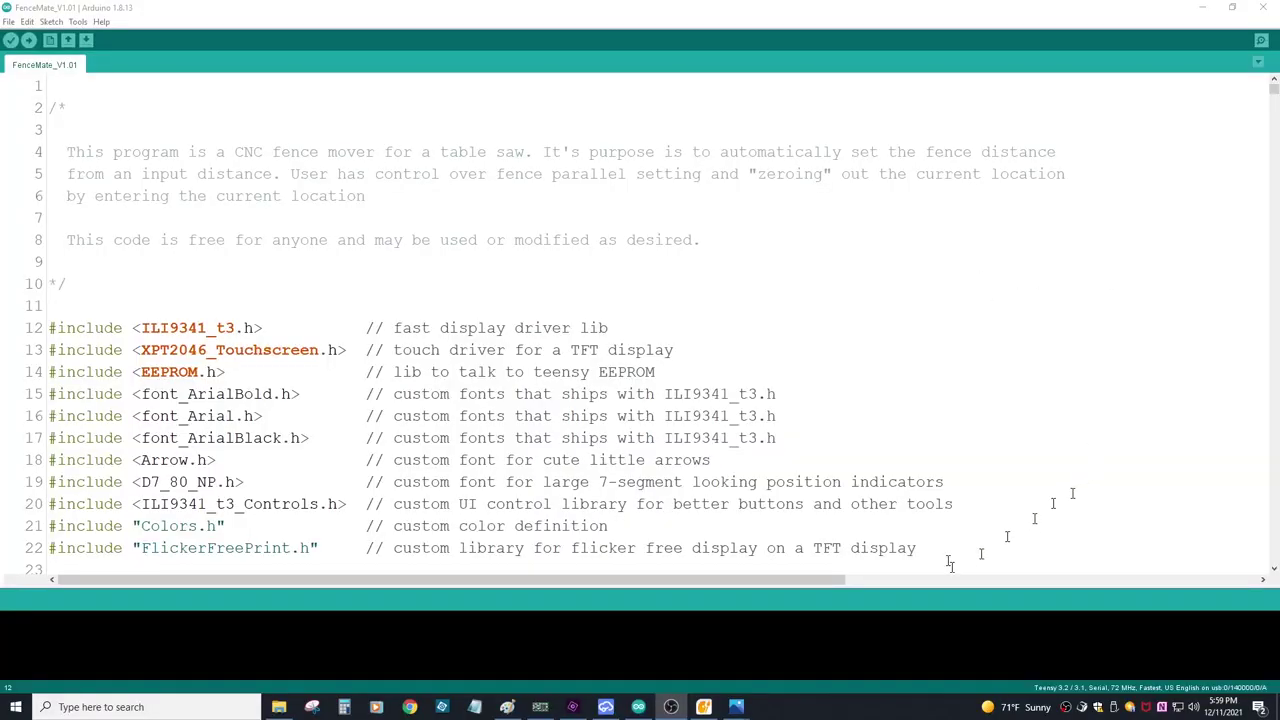
# Highlight the include lines in FenceMate_V1.01: the whole block, the ILI9341_t3 driver, the Arial fonts, and the Arrow and D7_80_NP fonts.
pyautogui.moveTo(931, 549); pyautogui.dragTo(2, 338)
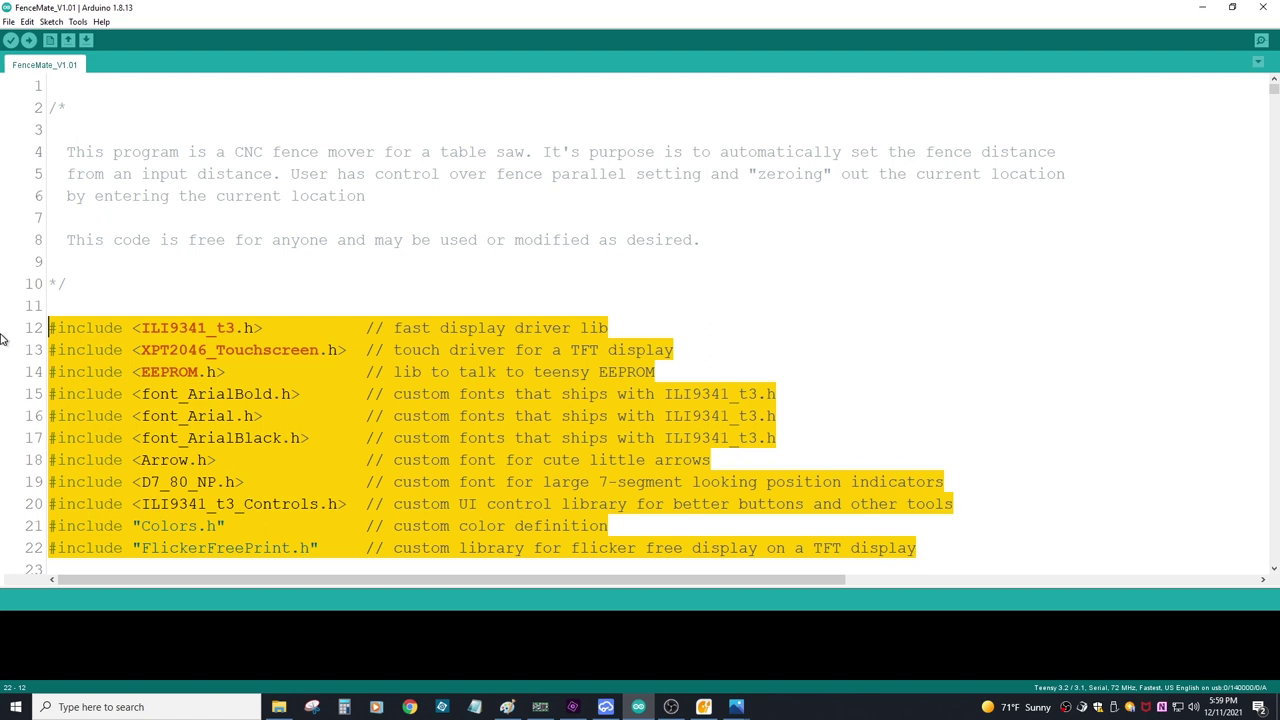
pyautogui.moveTo(625, 326); pyautogui.dragTo(48, 328)
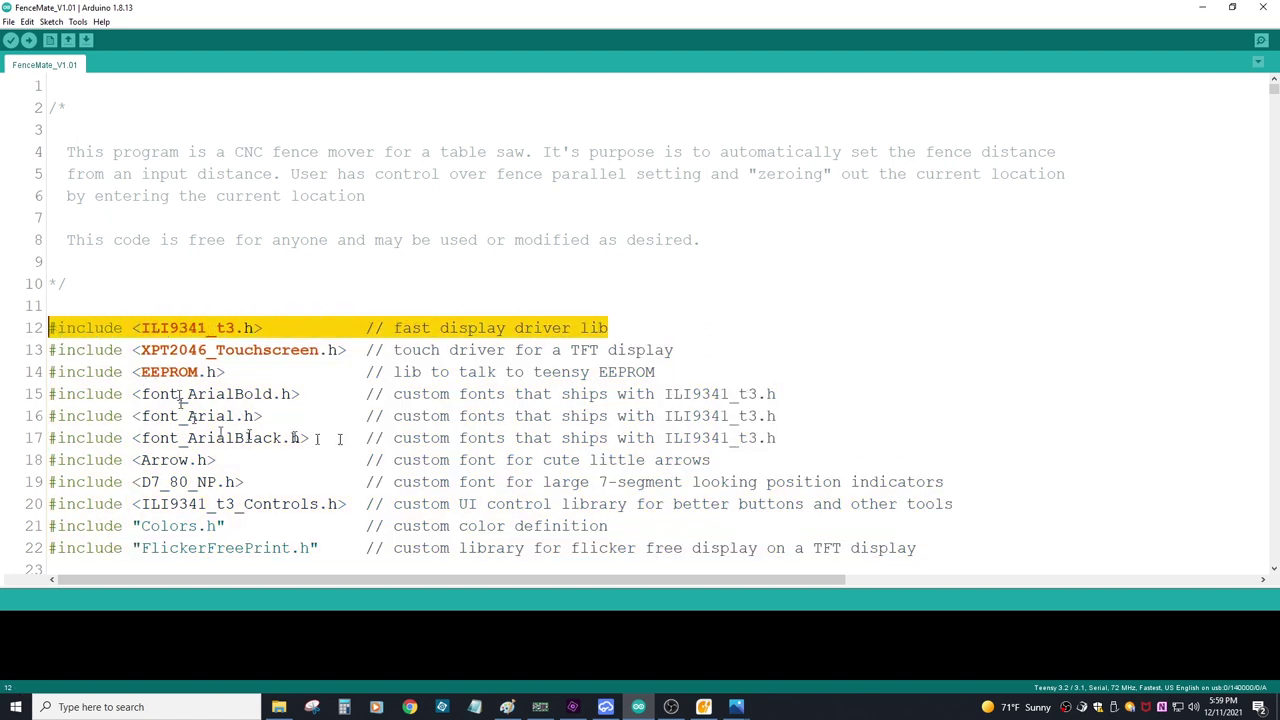
pyautogui.moveTo(776, 440); pyautogui.dragTo(14, 400)
pyautogui.scroll(-2, 421, 224)
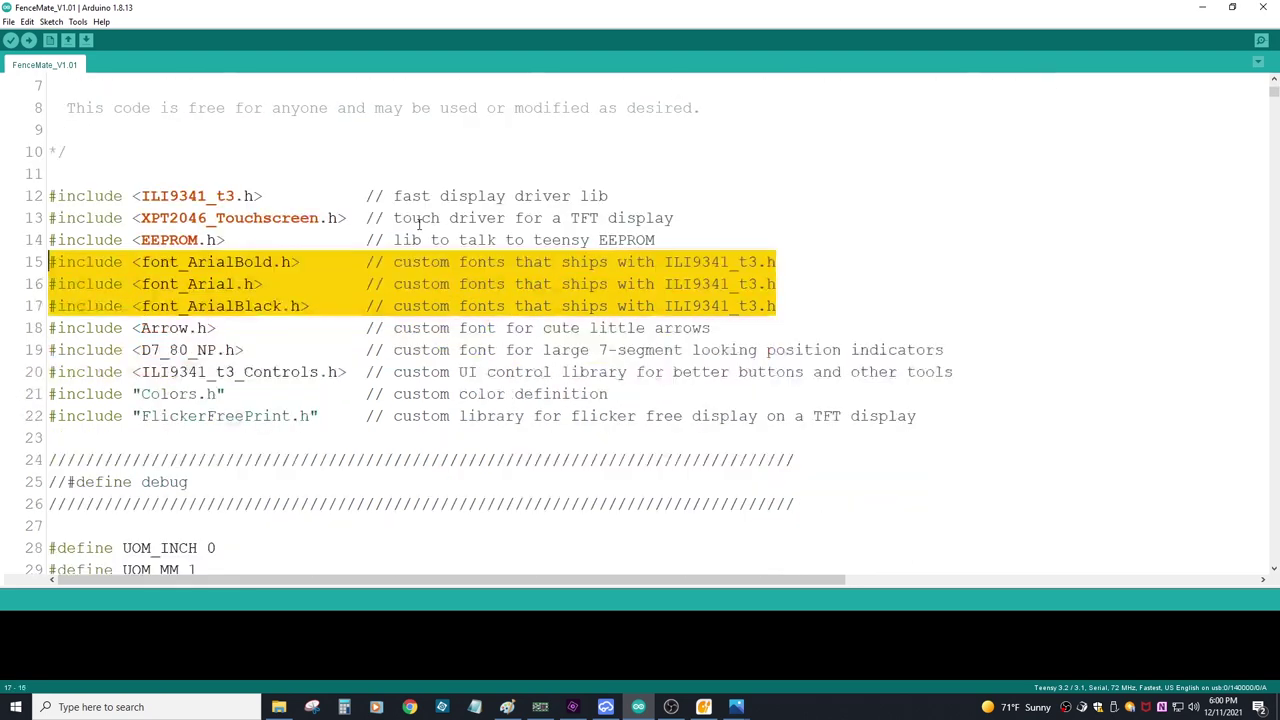
pyautogui.moveTo(944, 349); pyautogui.dragTo(45, 330)
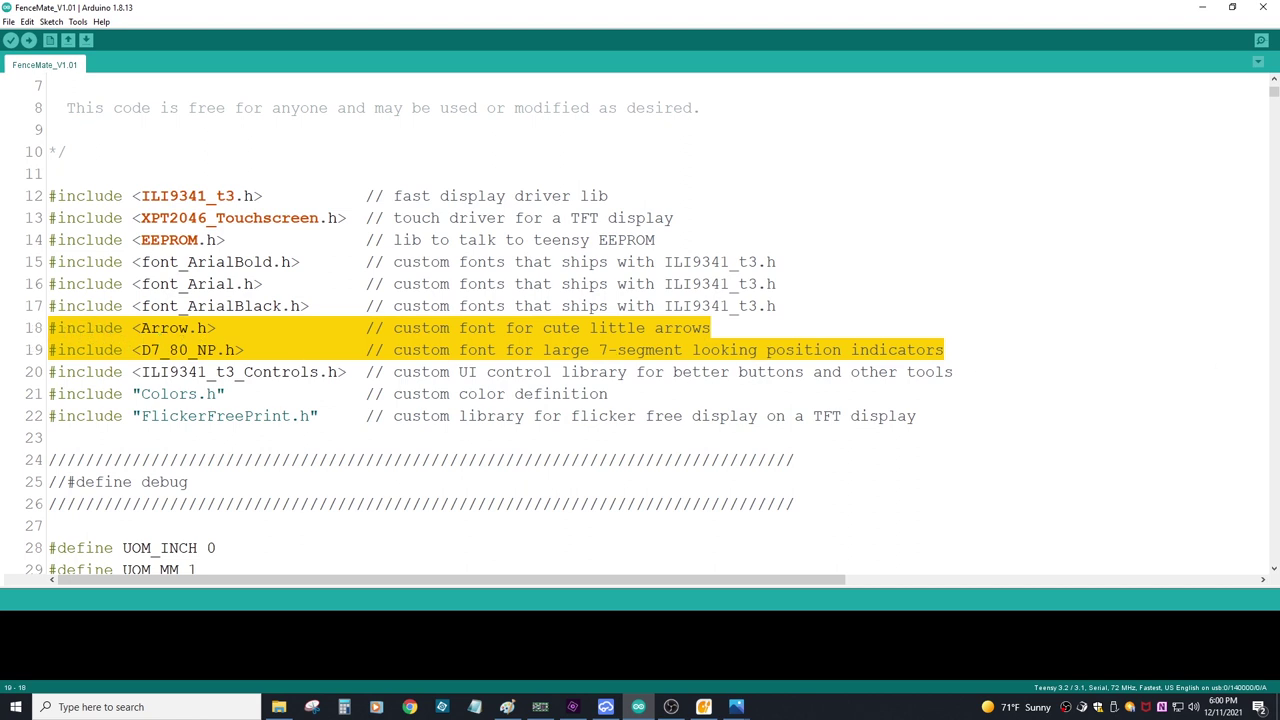
# Switch to Photos, view the Fence Mate main screen image 003.bmp over the code, and return to the Arduino sketch.
pyautogui.click(736, 707)
pyautogui.moveTo(926, 177); pyautogui.dragTo(878, 120)
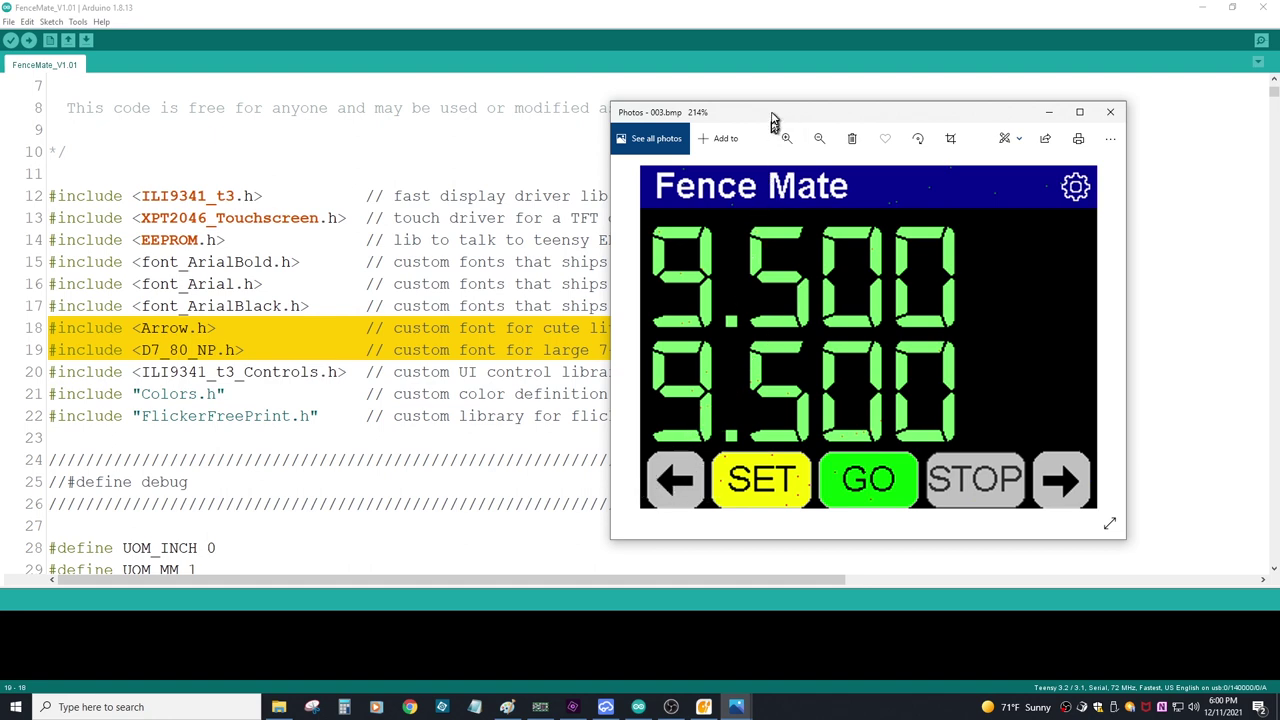
pyautogui.hotkey('alt', 'F4')
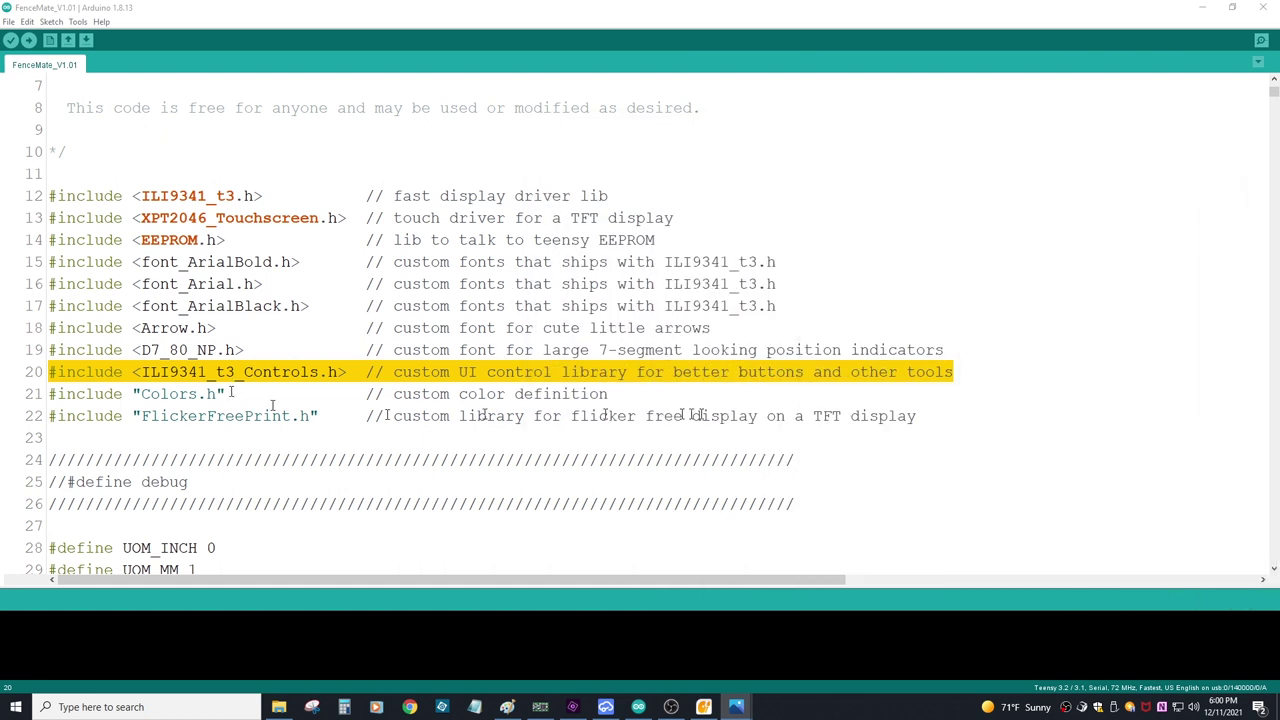
# Highlight the FlickerFreePrint.h include and the block of font defines from FONT_TITLE to FONT_ARROW.
pyautogui.moveTo(940, 413); pyautogui.dragTo(30, 416)
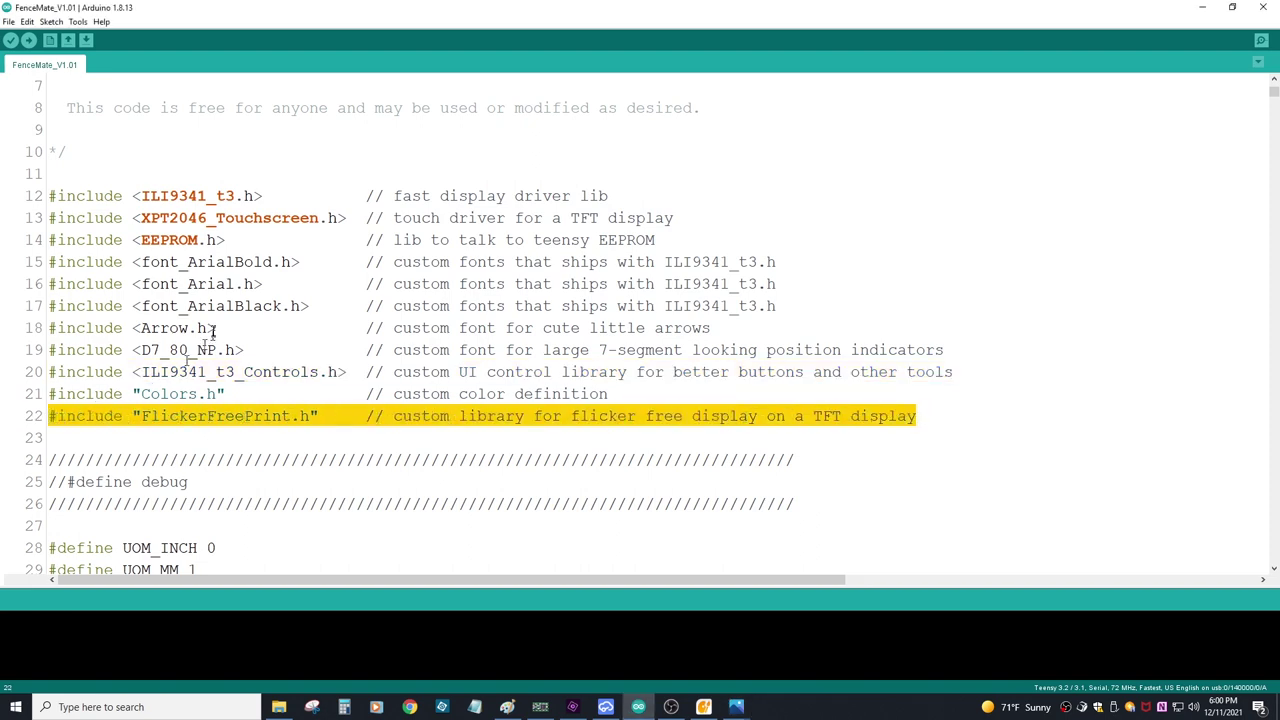
pyautogui.scroll(-5, 212, 330)
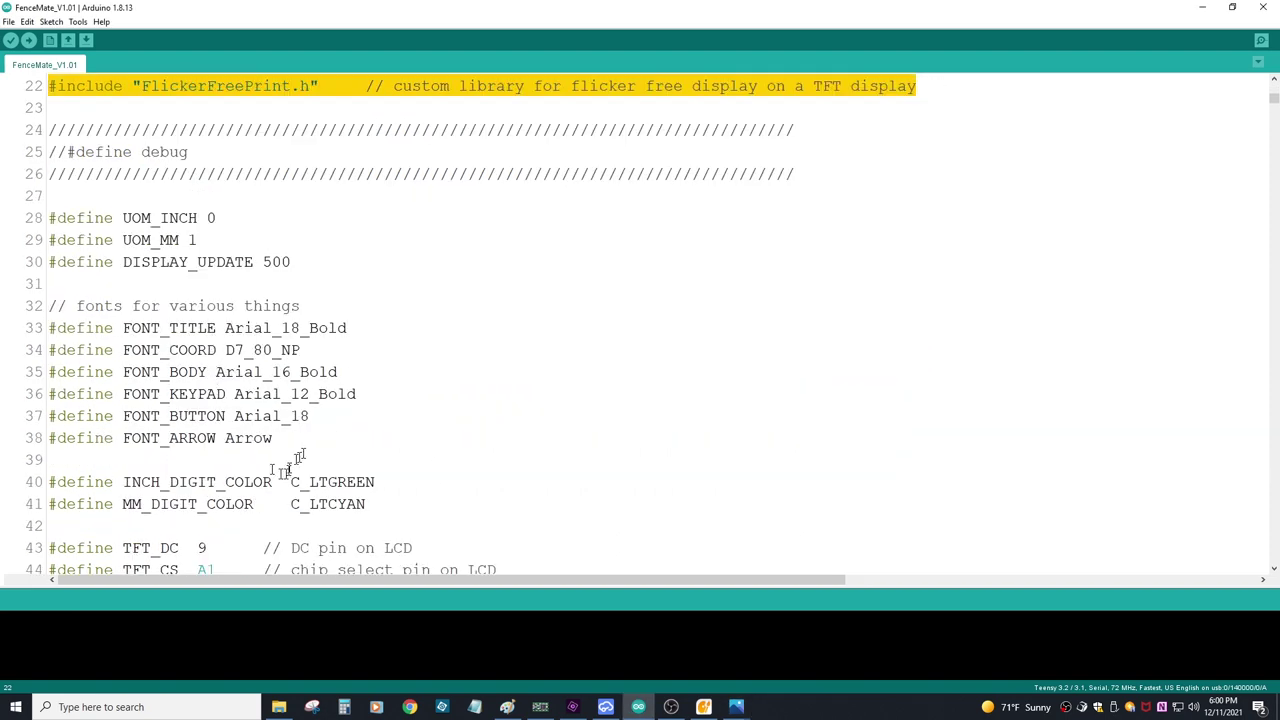
pyautogui.scroll(-1, 298, 458)
pyautogui.moveTo(300, 372); pyautogui.dragTo(6, 244)
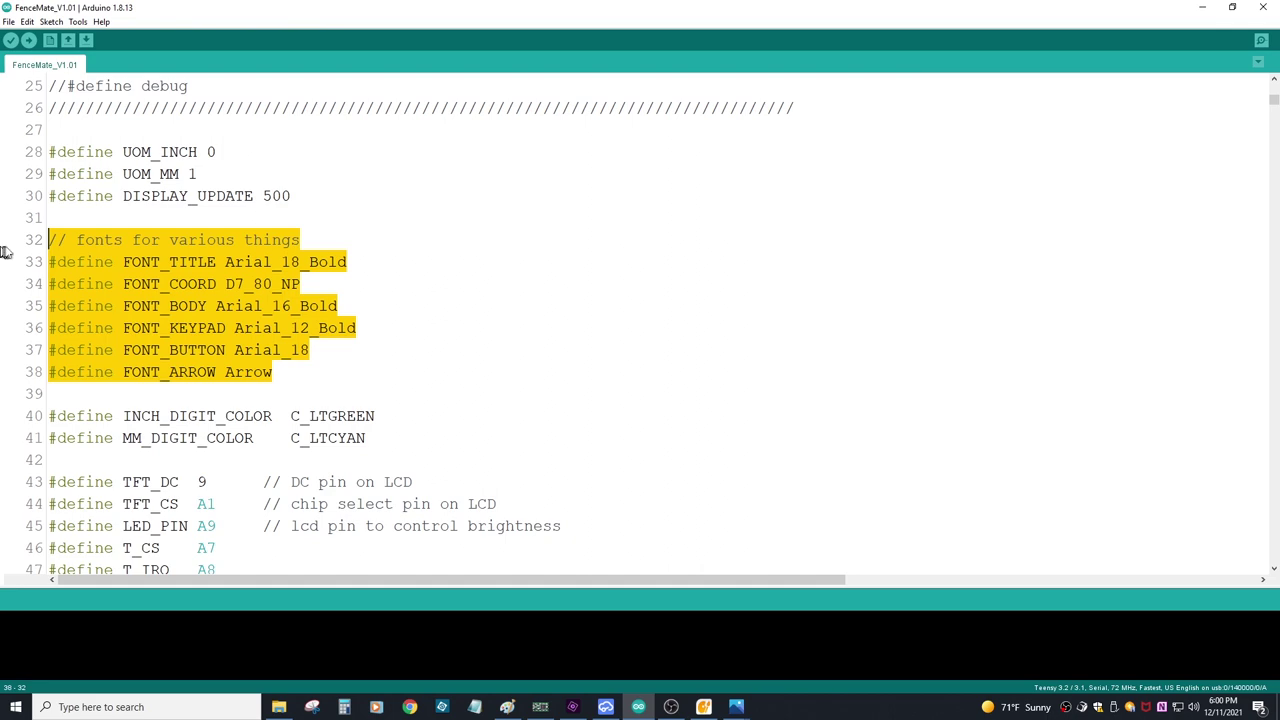
# Highlight the motor pin defines together with PULSE_DELAY and ACCEL_LIMIT on lines 50 to 59.
pyautogui.scroll(-3, 377, 317)
pyautogui.scroll(-4, 375, 320)
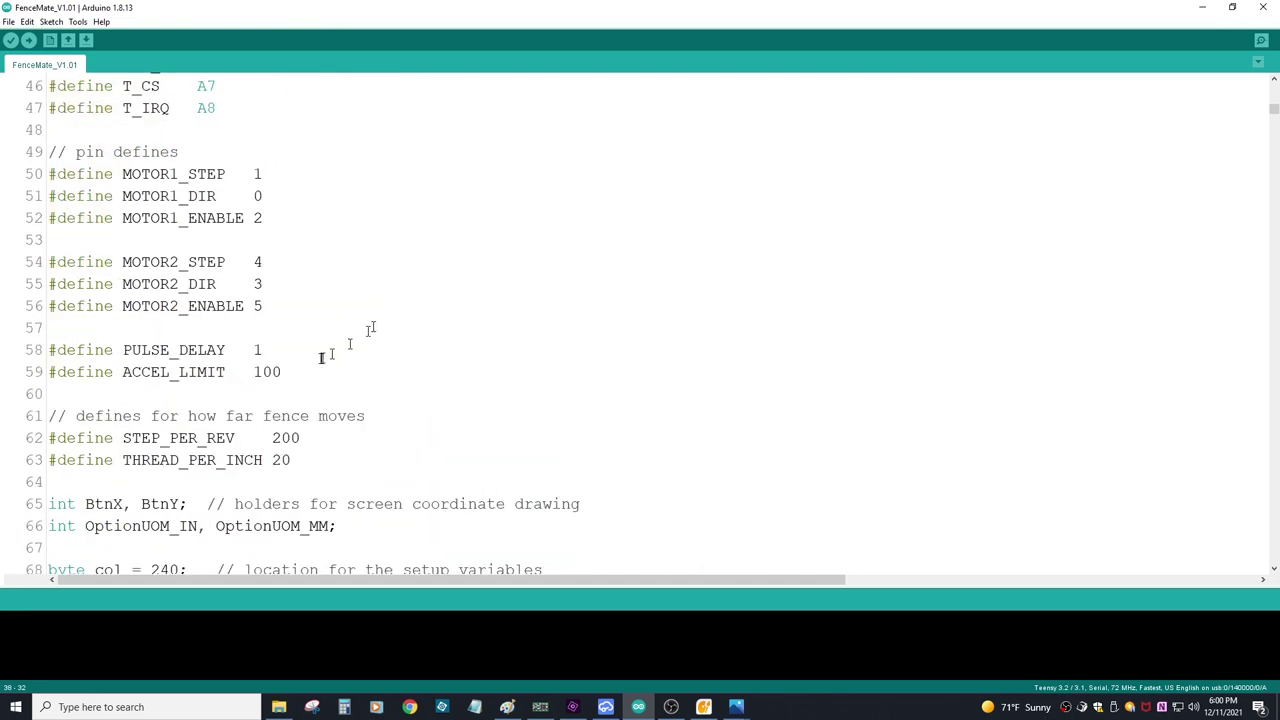
pyautogui.moveTo(325, 362); pyautogui.dragTo(3, 180)
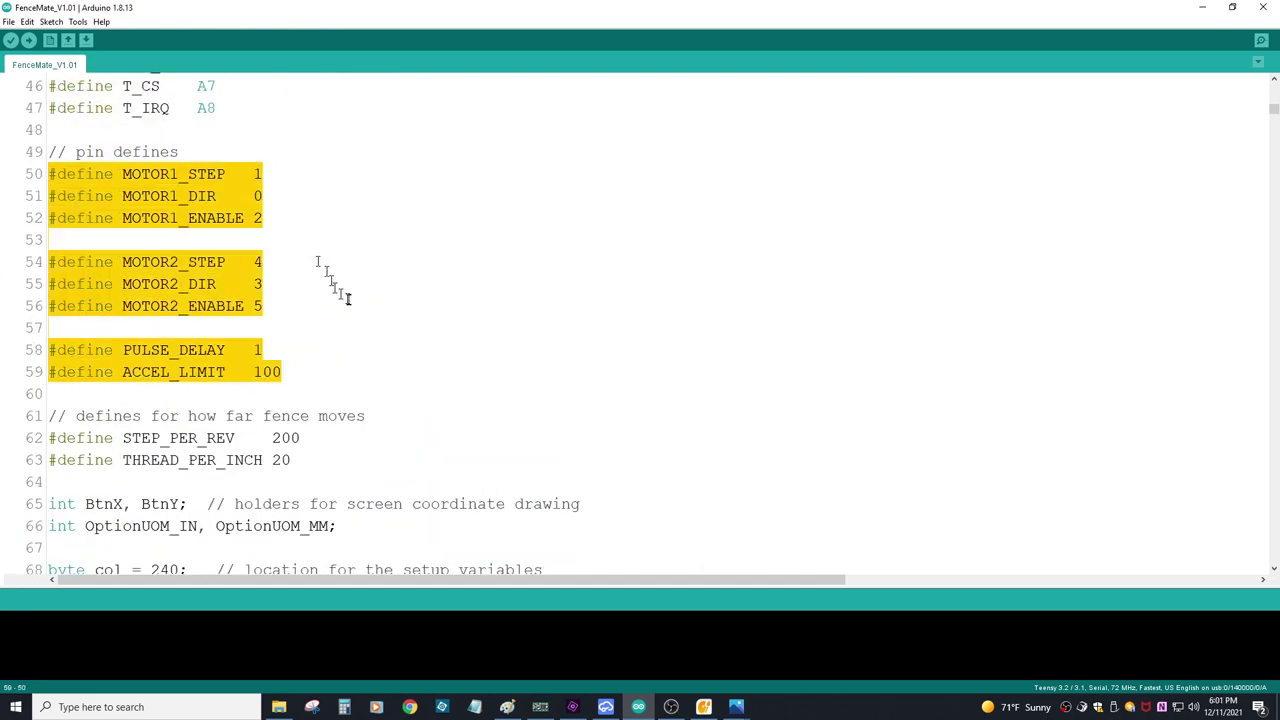
# Highlight the fence movement defines STEP_PER_REV and THREAD_PER_INCH and select each of their values.
pyautogui.scroll(-2, 348, 300)
pyautogui.moveTo(314, 319); pyautogui.dragTo(18, 306)
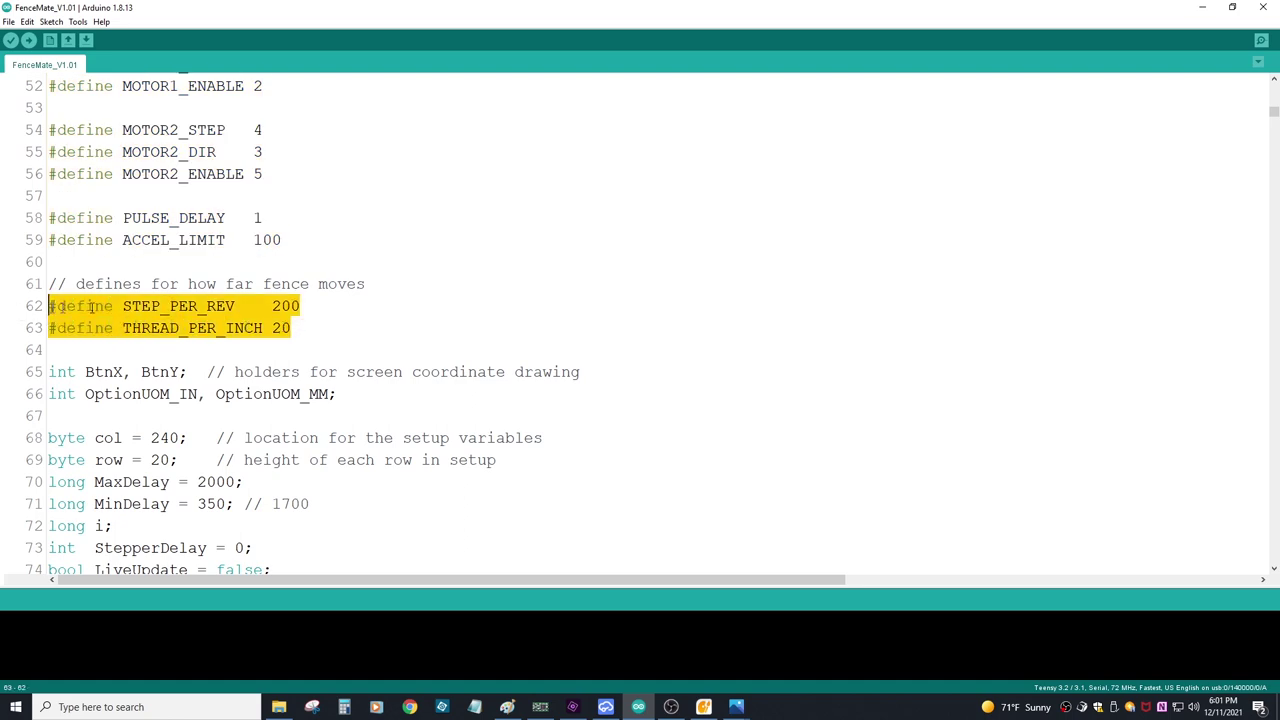
pyautogui.doubleClick(287, 306)
pyautogui.doubleClick(282, 328)
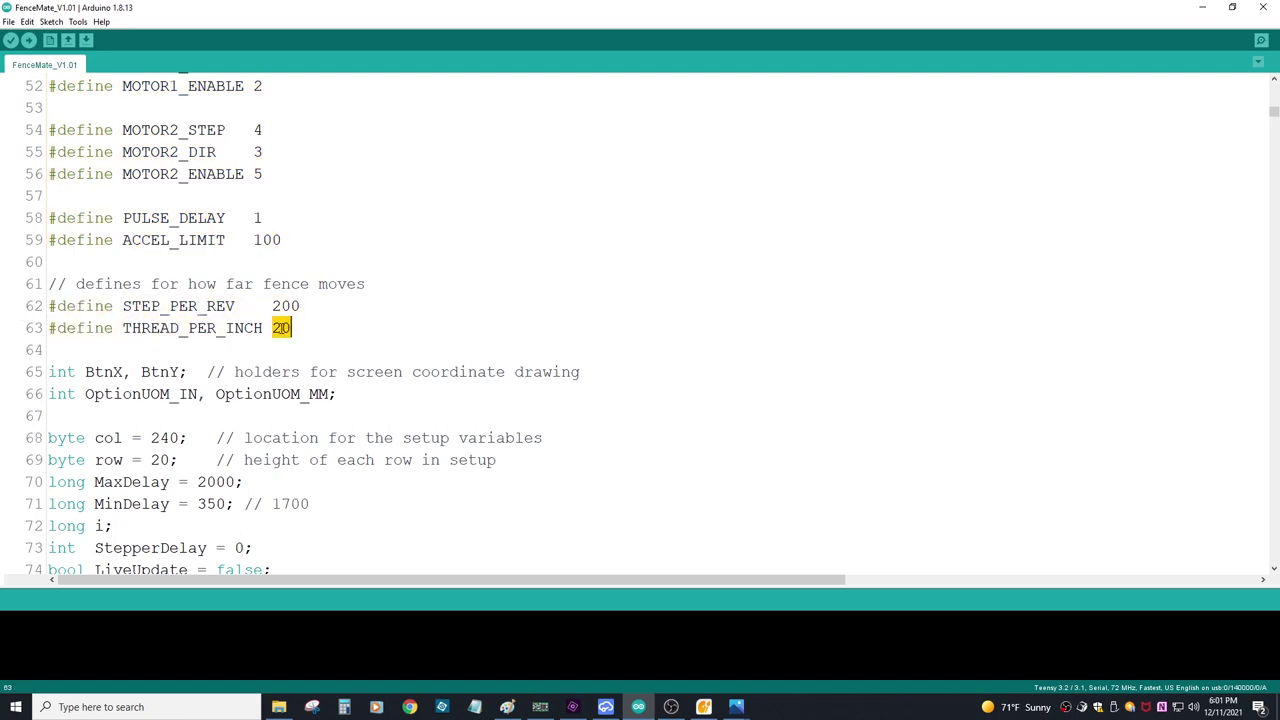
# Review the global variables and highlight the complete settings_icon array, clearing the selection when done.
pyautogui.scroll(-10, 422, 328)
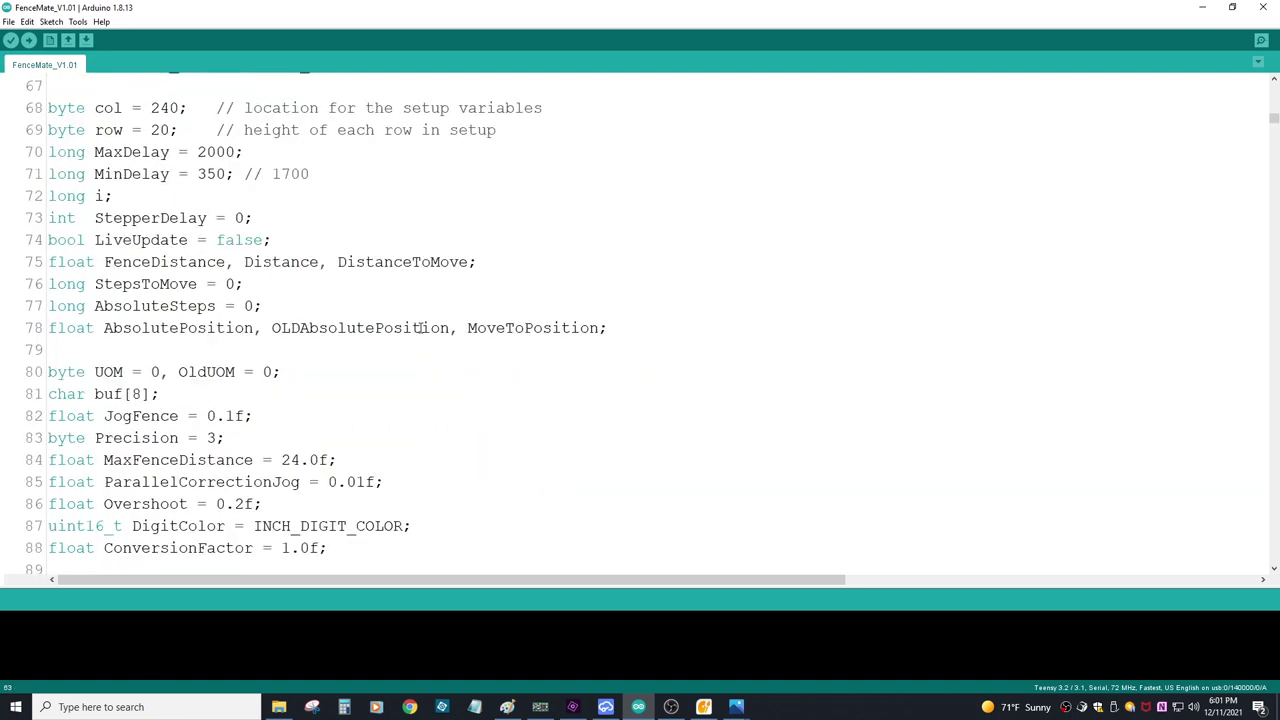
pyautogui.scroll(-2, 424, 330)
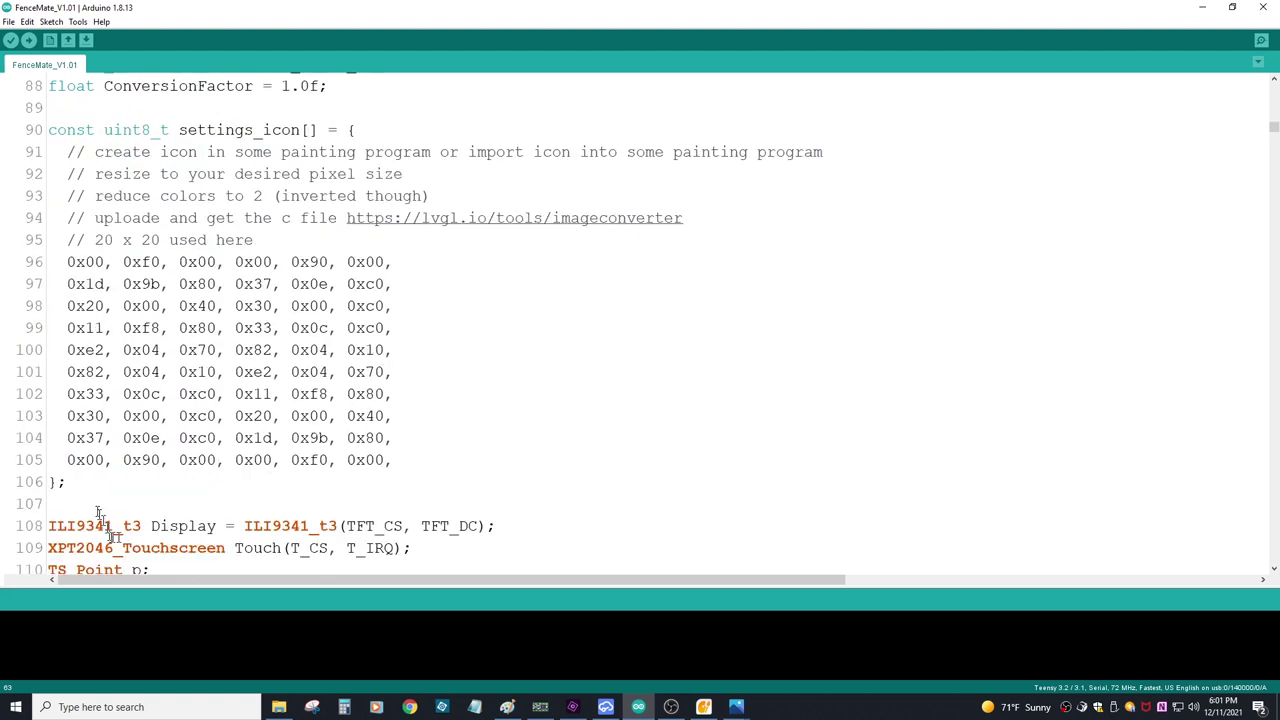
pyautogui.moveTo(80, 488); pyautogui.dragTo(66, 128)
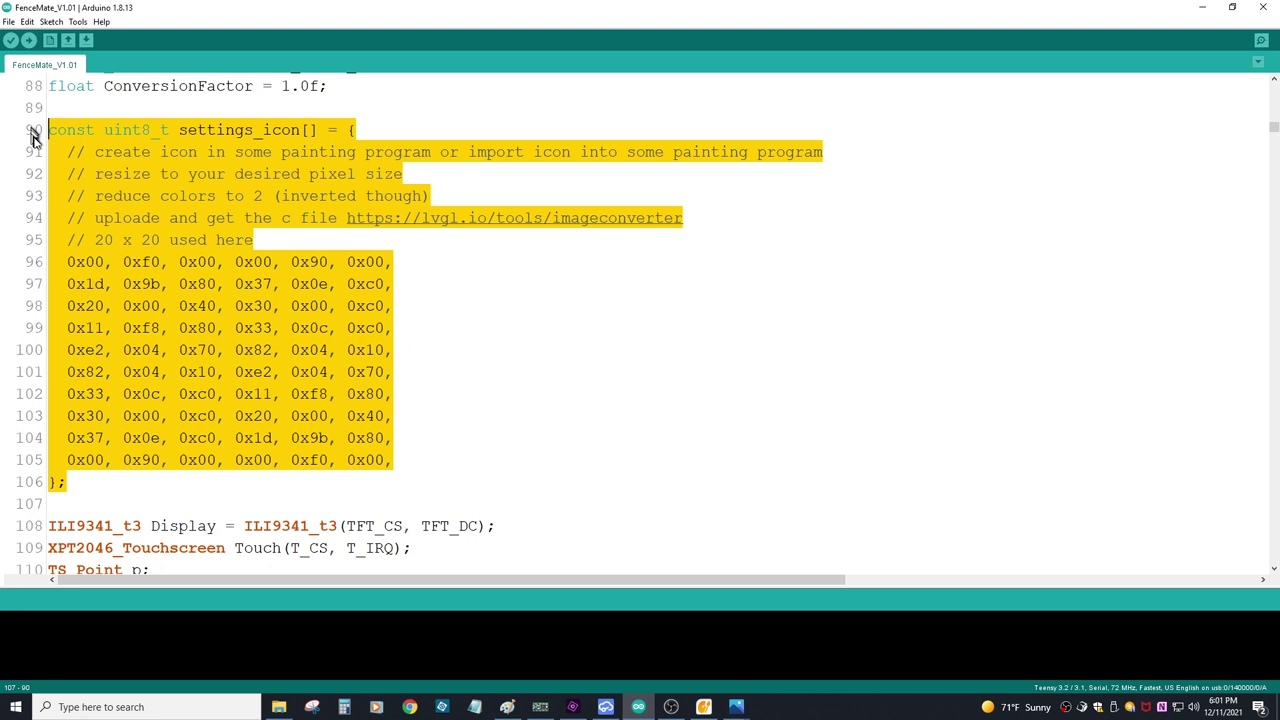
pyautogui.click(497, 388)
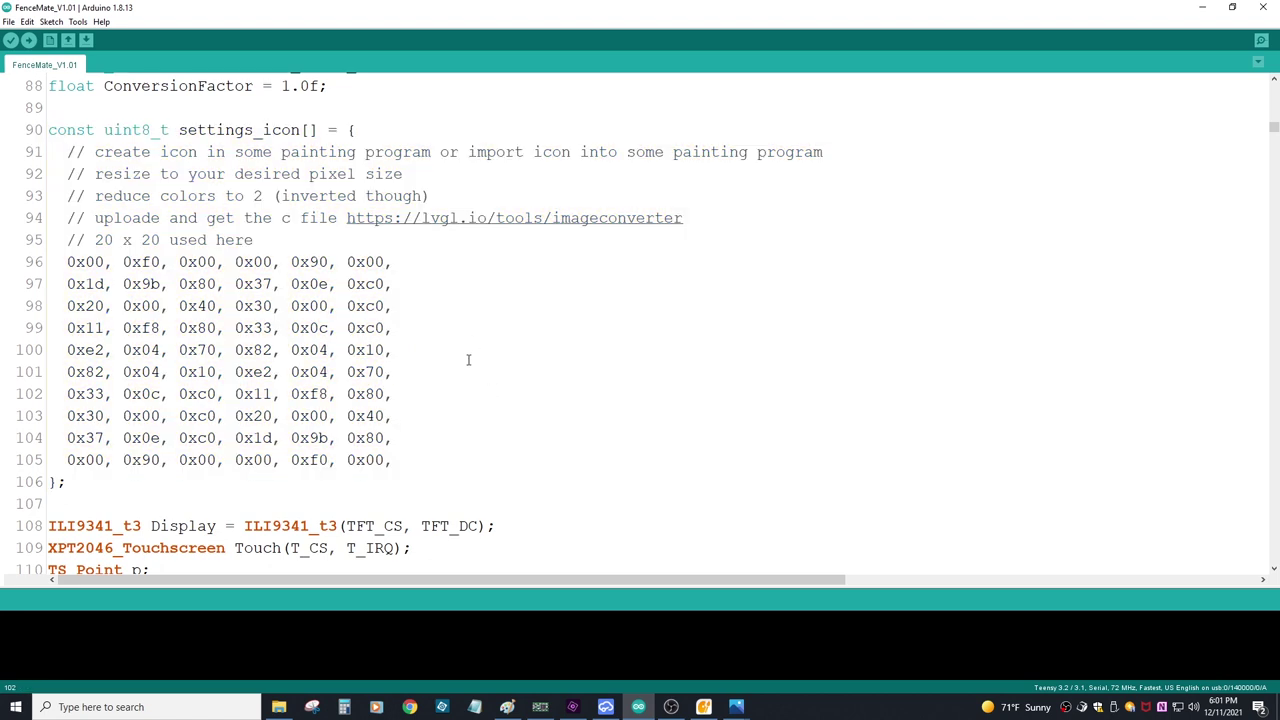
# Switch to Photos, view the settings gear on the Fence Mate image 063.bmp, and return to the Arduino sketch.
pyautogui.hotkey('alt', 'Tab')
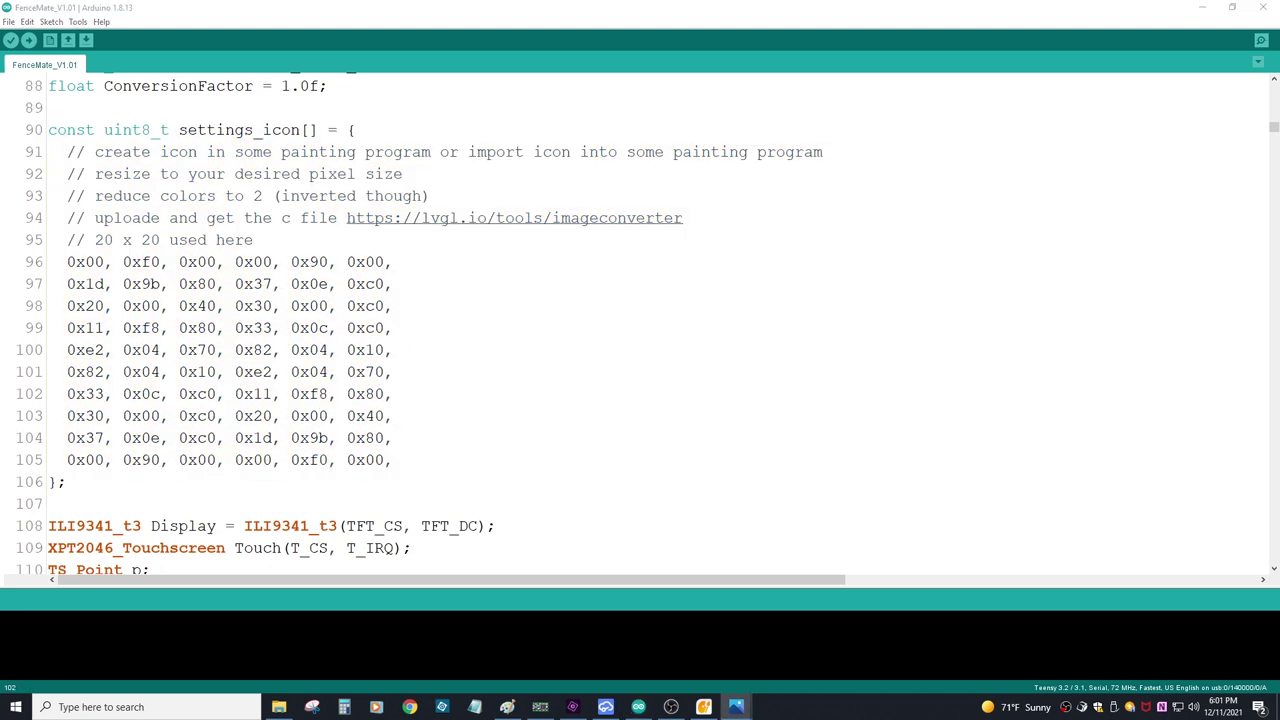
pyautogui.moveTo(1092, 148); pyautogui.dragTo(717, 148)
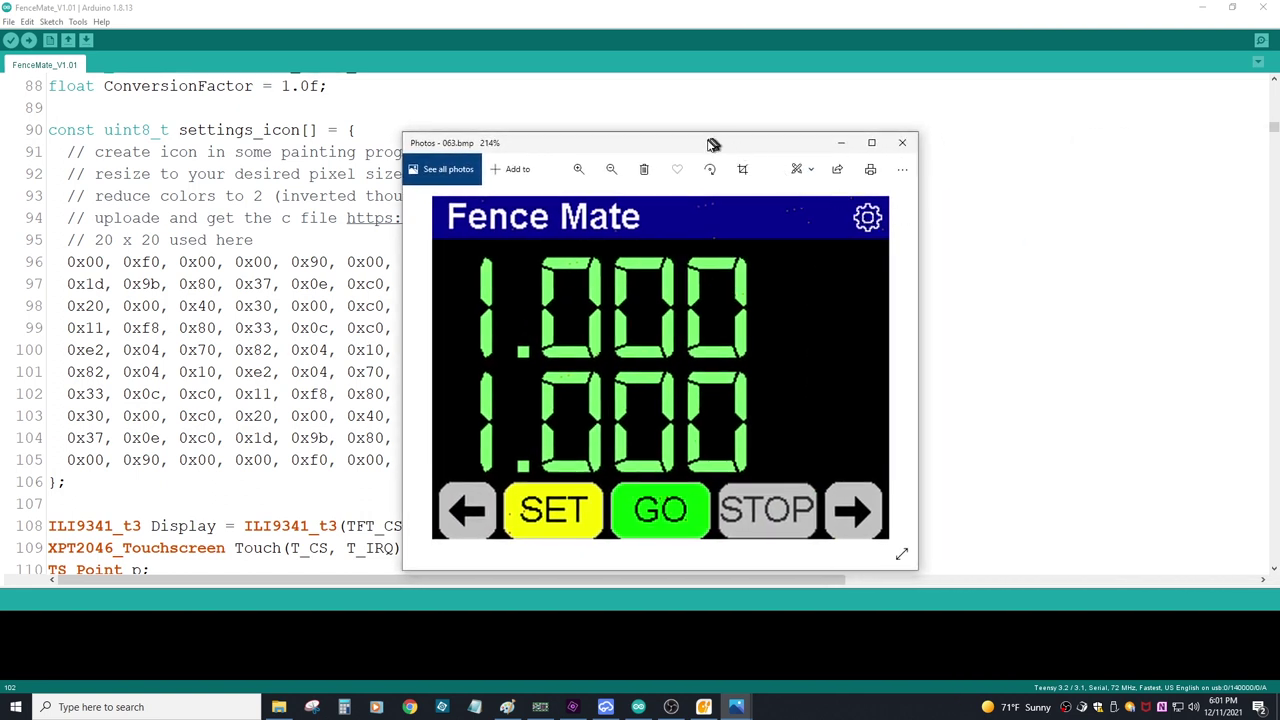
pyautogui.hotkey('alt', 'Tab')
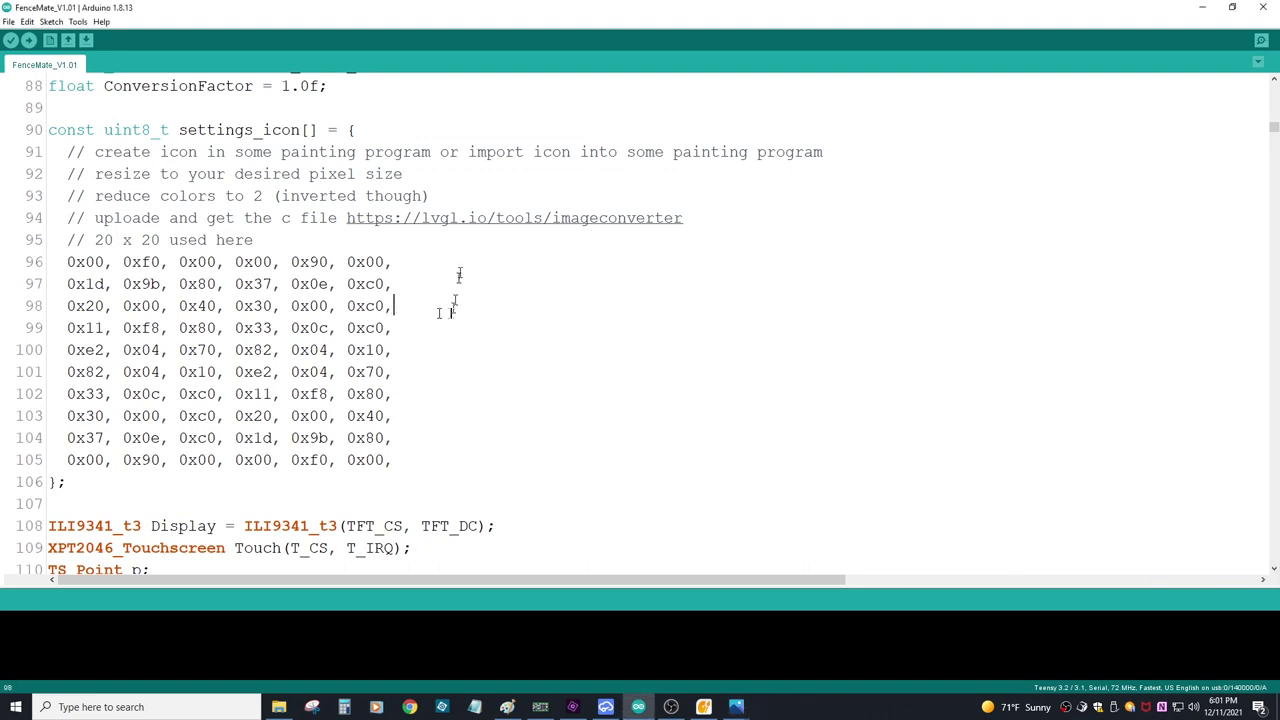
# Highlight the display and touchscreen object declarations, and the button, checkbox, slider and option control declarations below them.
pyautogui.scroll(-3, 460, 300)
pyautogui.moveTo(182, 372); pyautogui.dragTo(36, 327)
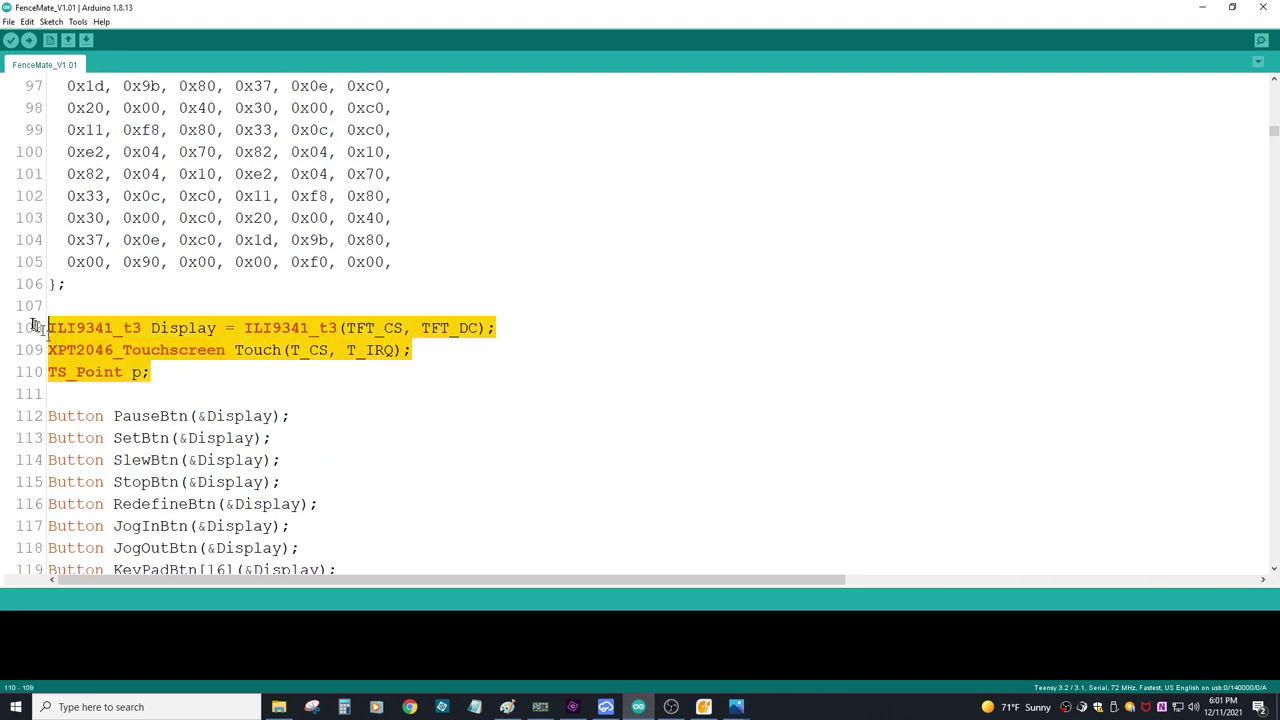
pyautogui.scroll(-4, 370, 350)
pyautogui.moveTo(368, 396); pyautogui.dragTo(32, 151)
pyautogui.scroll(-2, 410, 300)
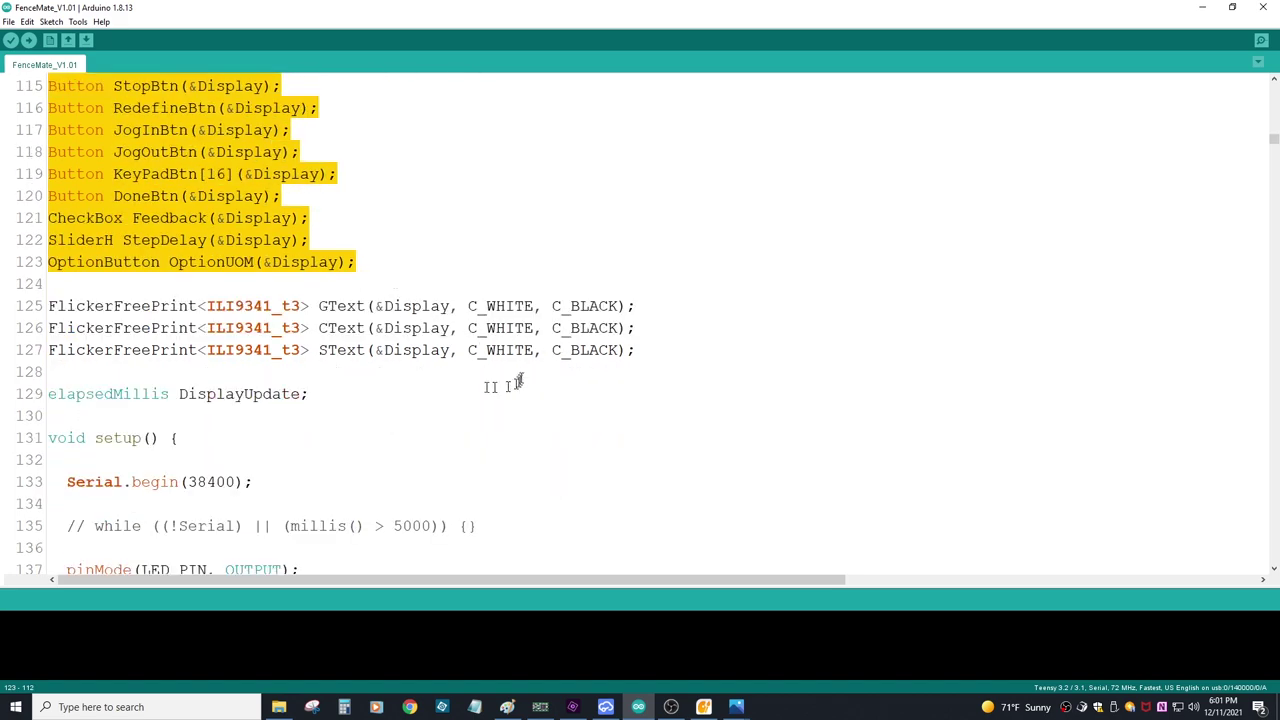
# Highlight the pinMode lines for the LED, display and both motors in the setup function.
pyautogui.scroll(-2, 470, 400)
pyautogui.scroll(-1, 422, 398)
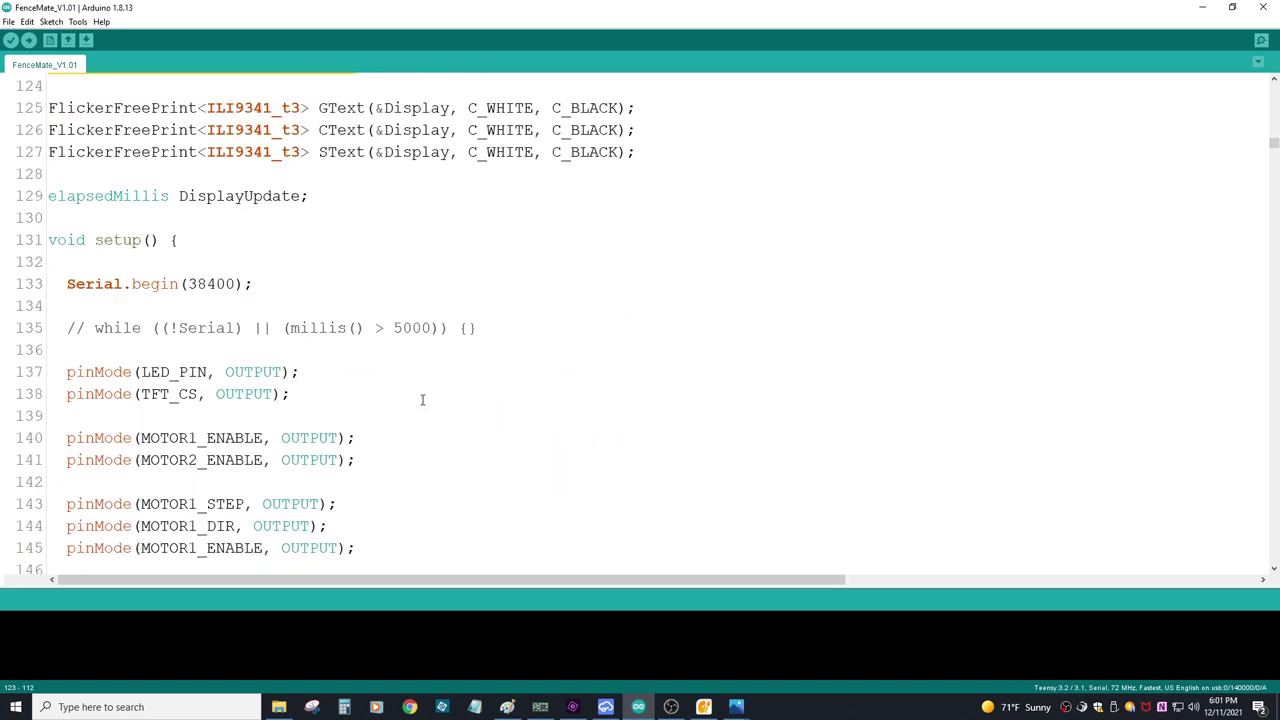
pyautogui.scroll(-2, 422, 400)
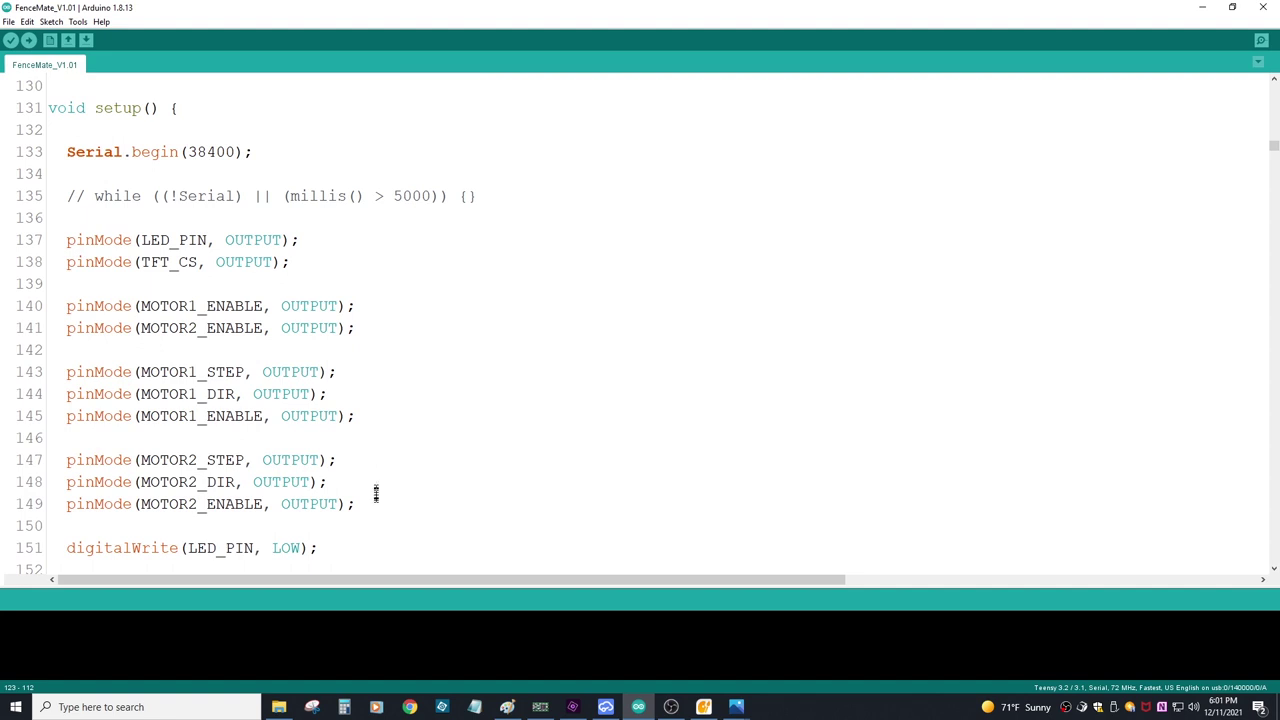
pyautogui.moveTo(376, 494); pyautogui.dragTo(3, 246)
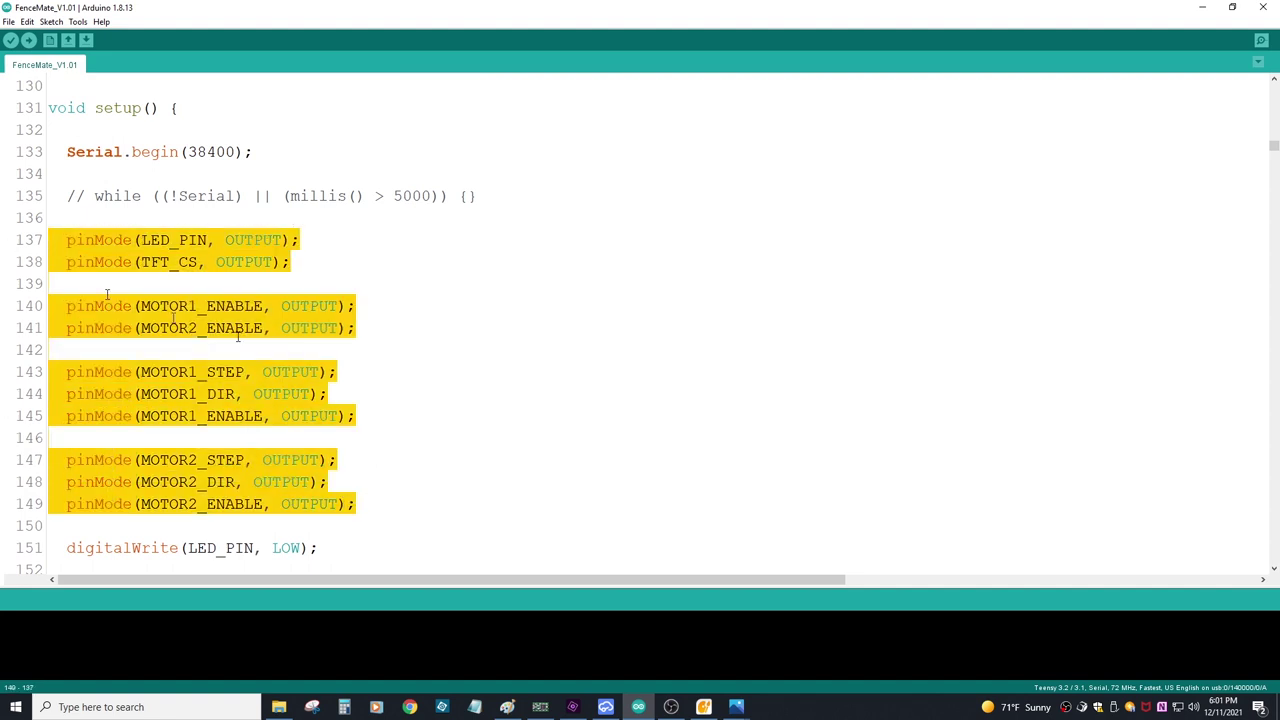
# Highlight the GetParameters call and the button initialization lines from JogInBtn to OptionUOM in setup.
pyautogui.scroll(-2, 478, 392)
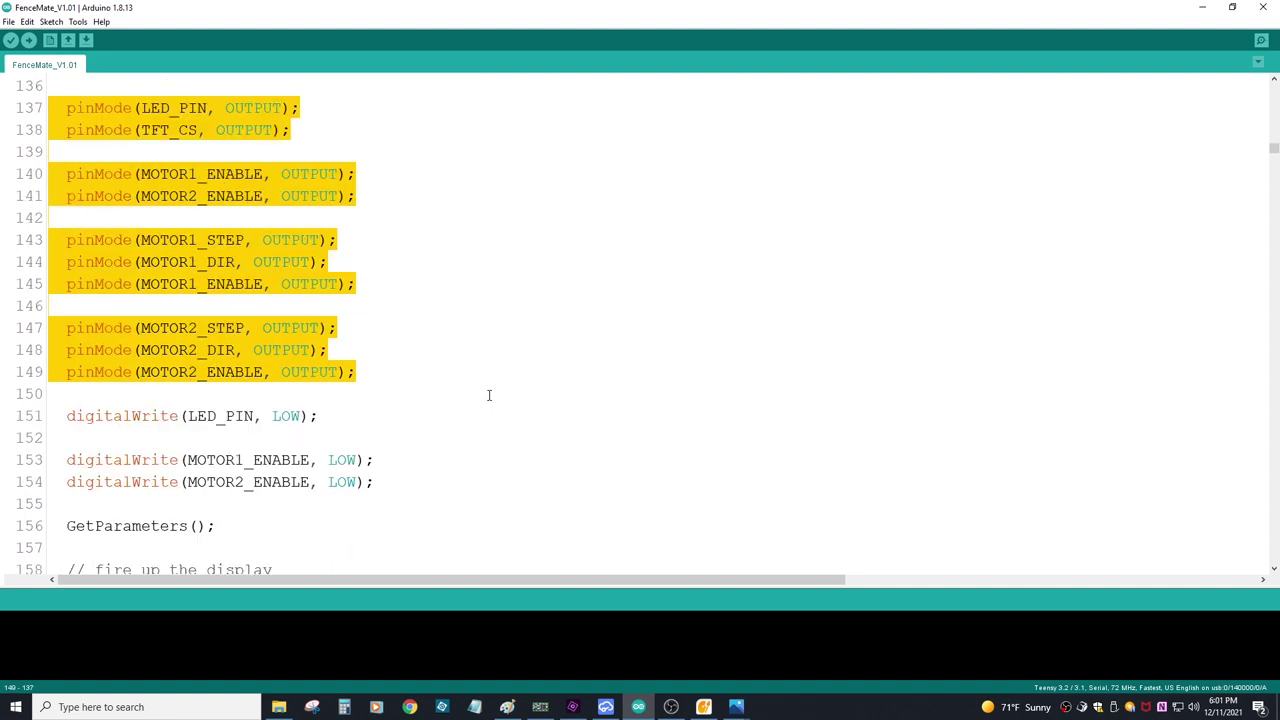
pyautogui.scroll(-2, 489, 395)
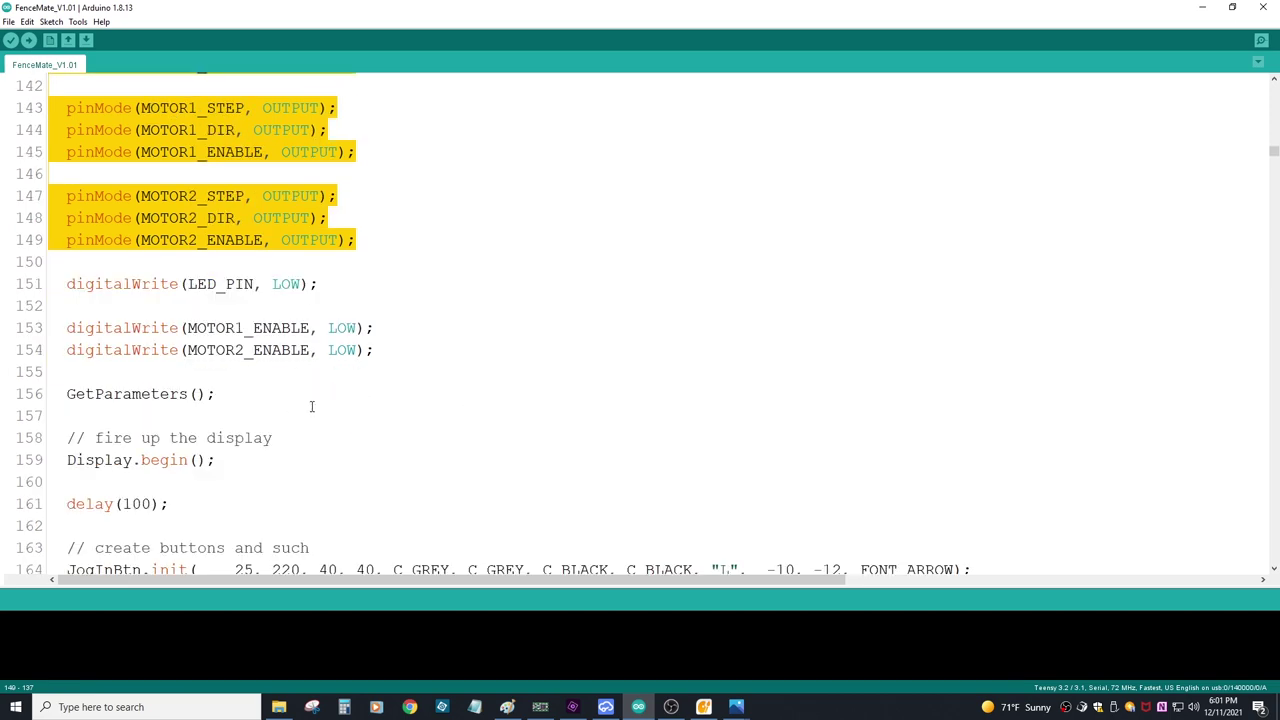
pyautogui.scroll(-1, 311, 406)
pyautogui.scroll(-5, 312, 349)
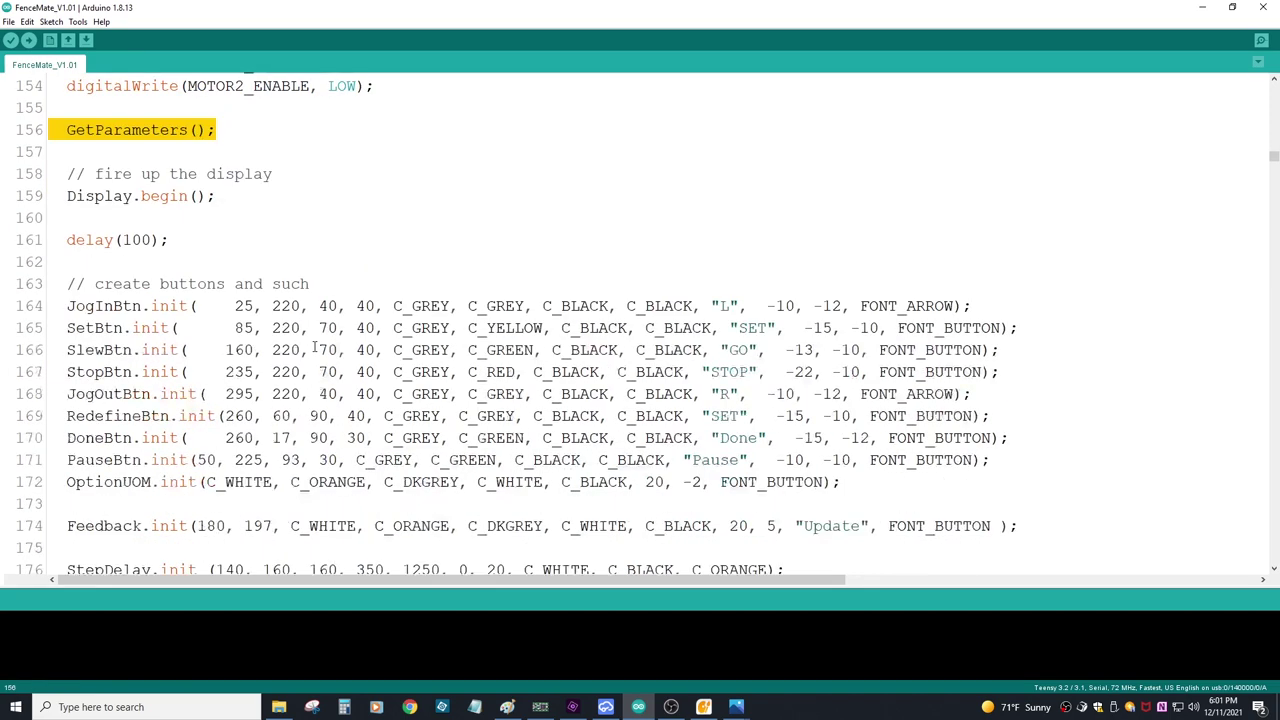
pyautogui.moveTo(905, 372); pyautogui.dragTo(7, 148)
# Review the rest of setup, from the button corner radii through the fence distance KeyPad call to DrawMainScreen.
pyautogui.scroll(-9, 225, 367)
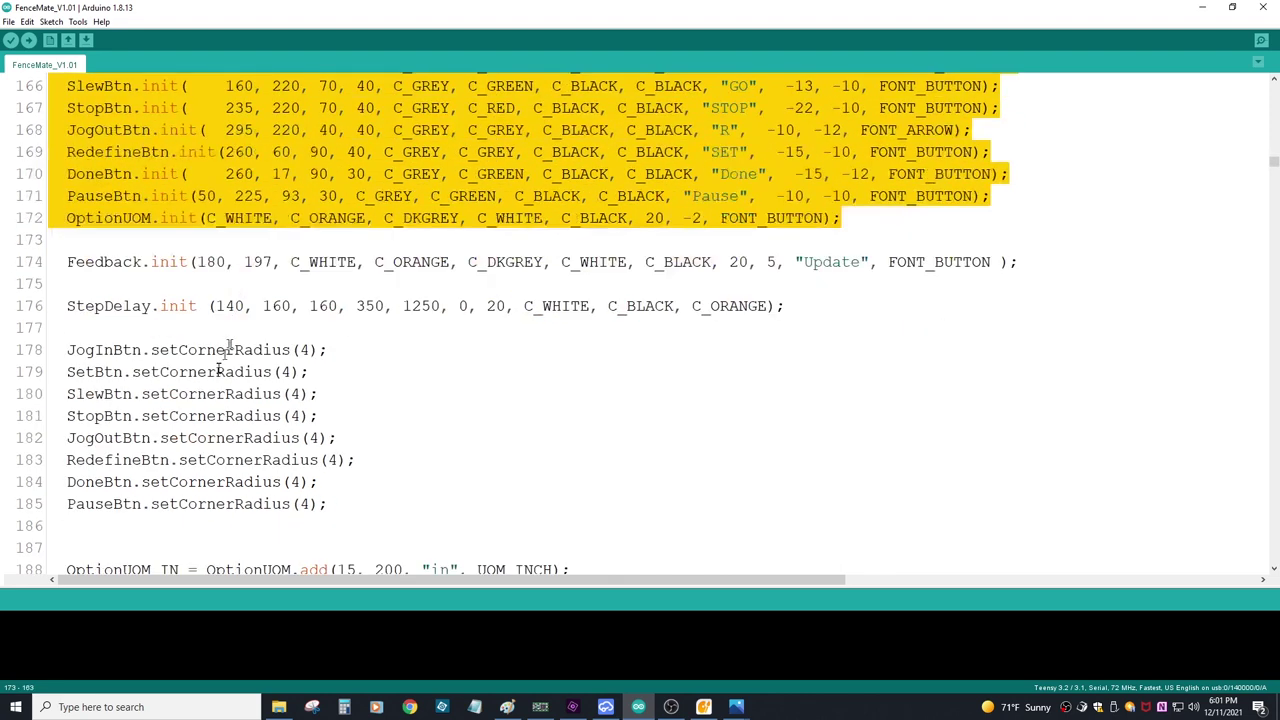
pyautogui.scroll(-1, 229, 367)
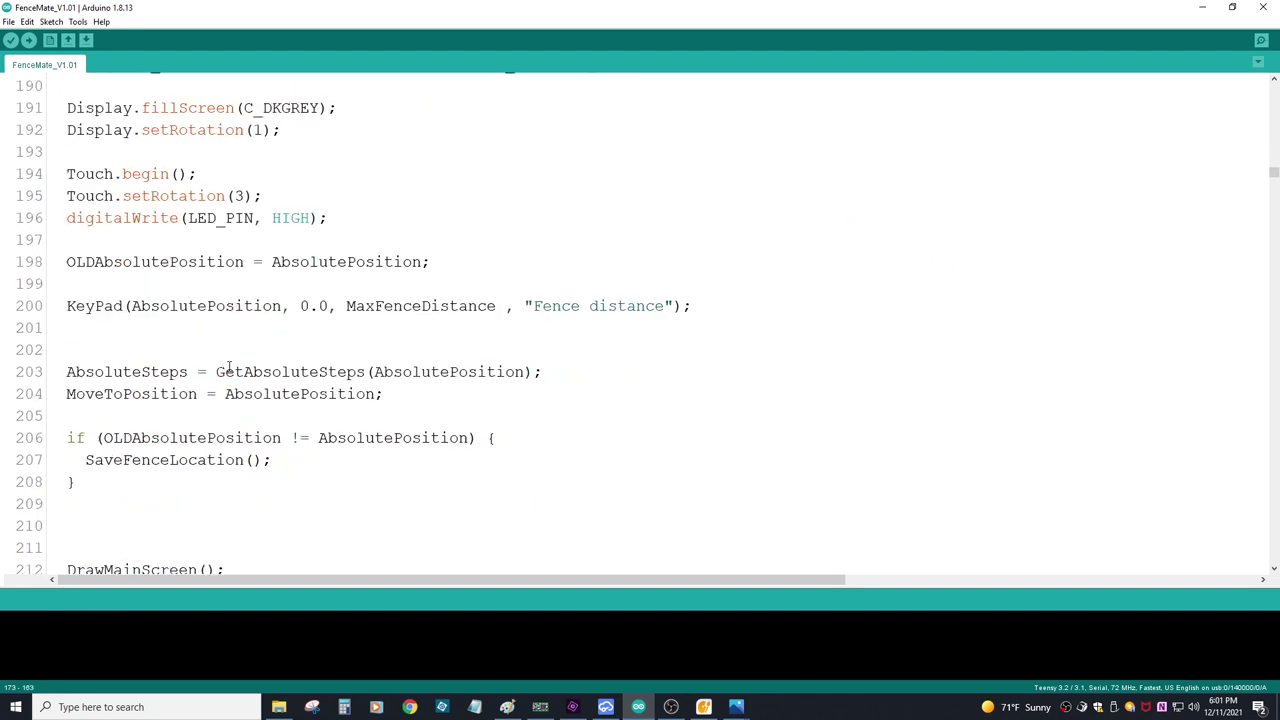
pyautogui.scroll(-2, 229, 367)
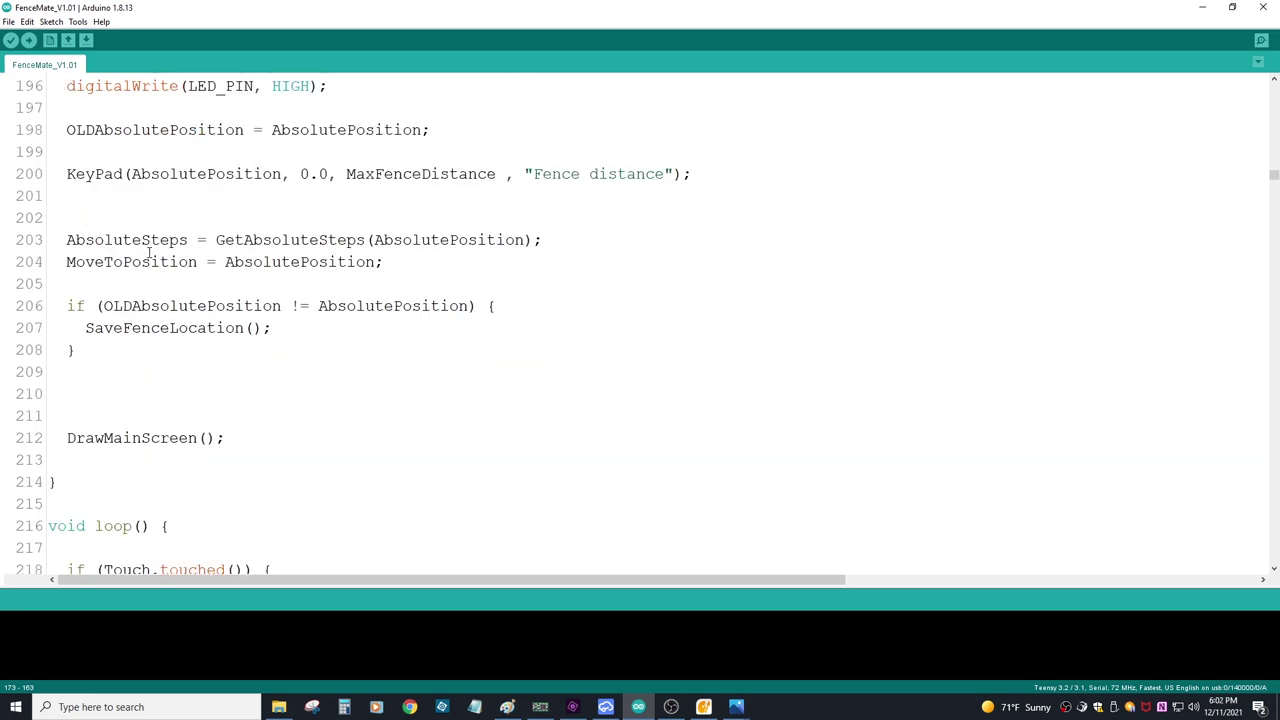
pyautogui.scroll(-2, 160, 270)
# Go to the SlewFence function and highlight its motor direction and enable lines.
pyautogui.hotkey('ctrl', 'g')
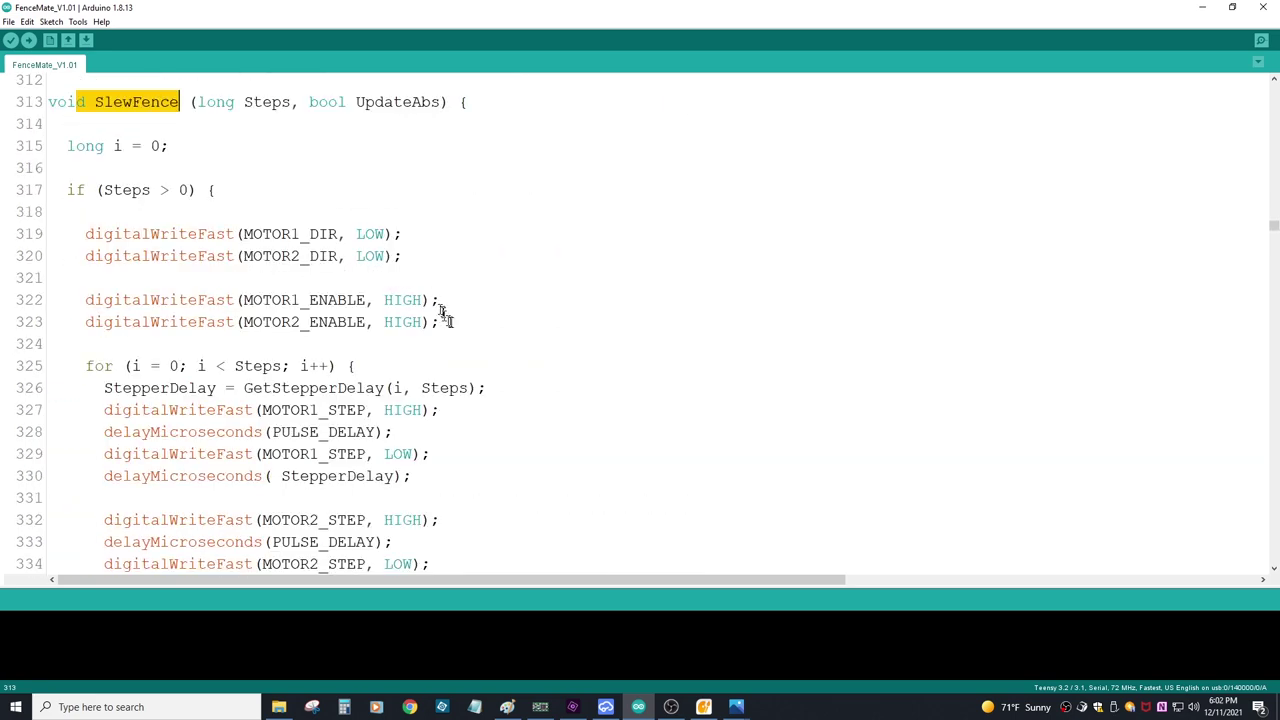
pyautogui.moveTo(446, 318); pyautogui.dragTo(17, 236)
pyautogui.scroll(-2, 130, 262)
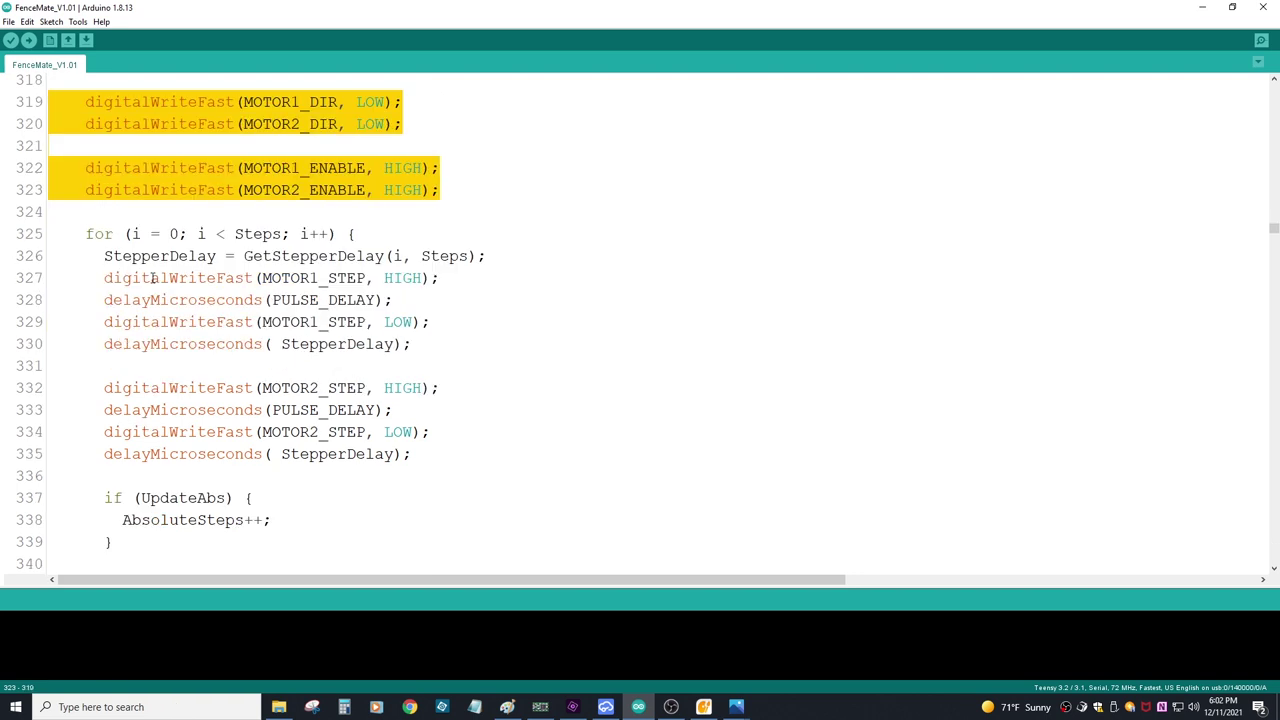
# Highlight the step pulse lines for both motors and the UpdateAbs block in SlewFence's for loop.
pyautogui.moveTo(428, 456); pyautogui.dragTo(2, 288)
pyautogui.scroll(-2, 209, 367)
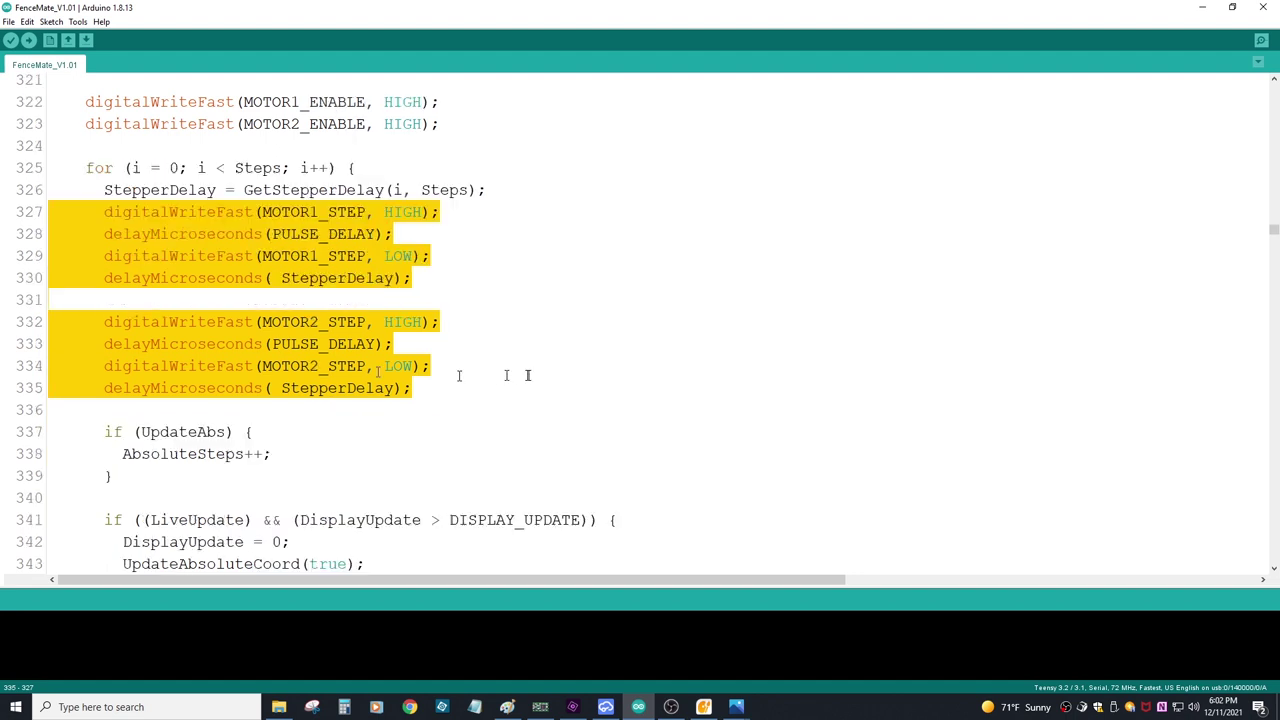
pyautogui.moveTo(106, 409); pyautogui.dragTo(28, 373)
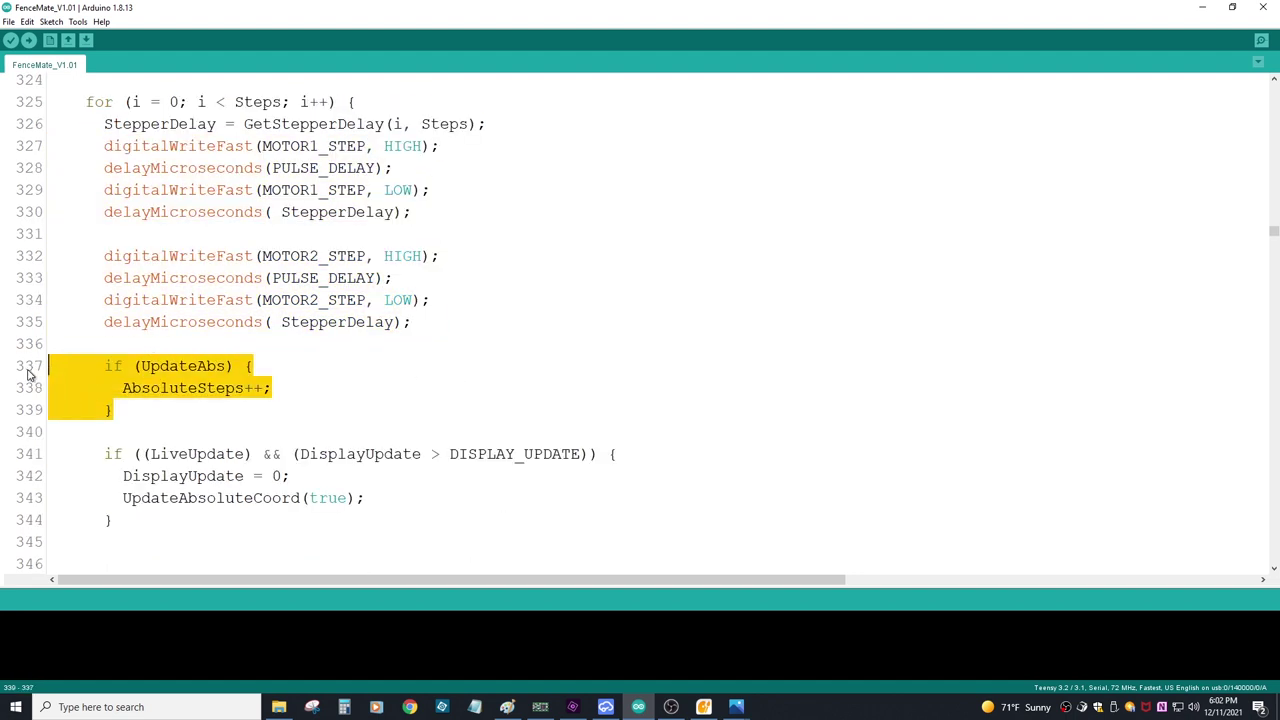
# Highlight the LiveUpdate display block and the Touch.touched stop button block in SlewFence's for loop.
pyautogui.moveTo(117, 521); pyautogui.dragTo(2, 452)
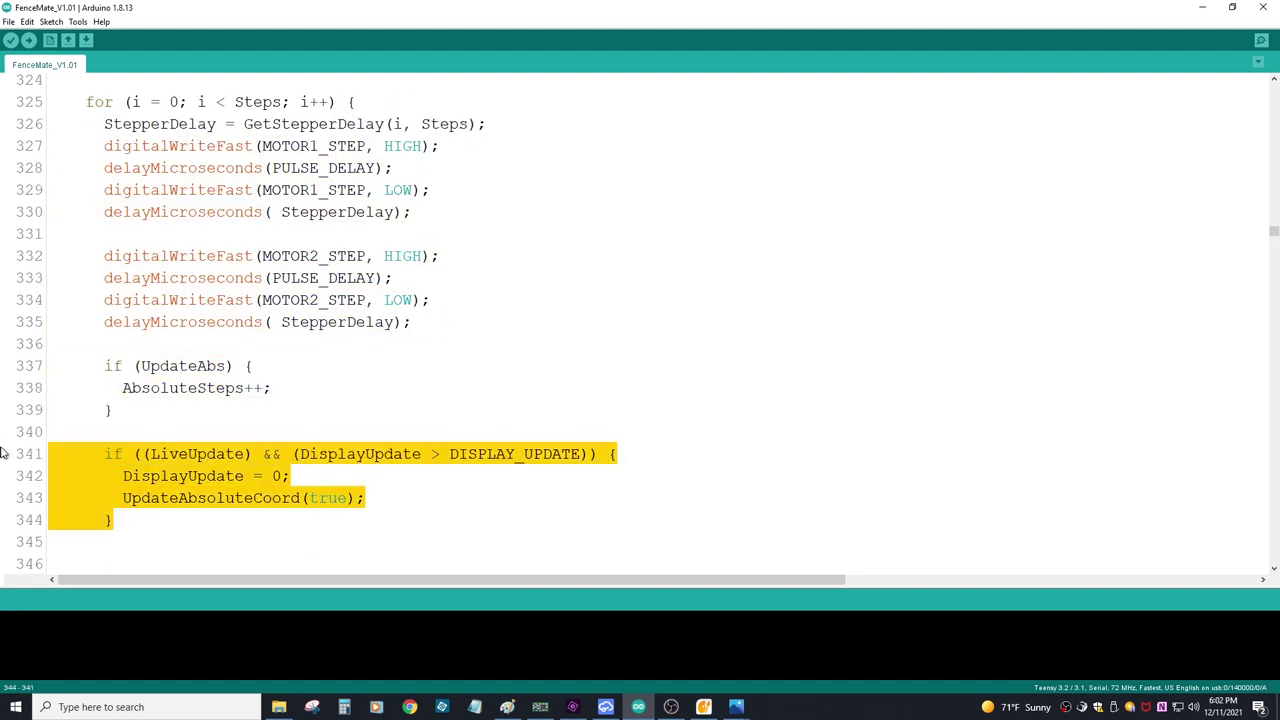
pyautogui.scroll(-2, 298, 395)
pyautogui.scroll(-2, 150, 540)
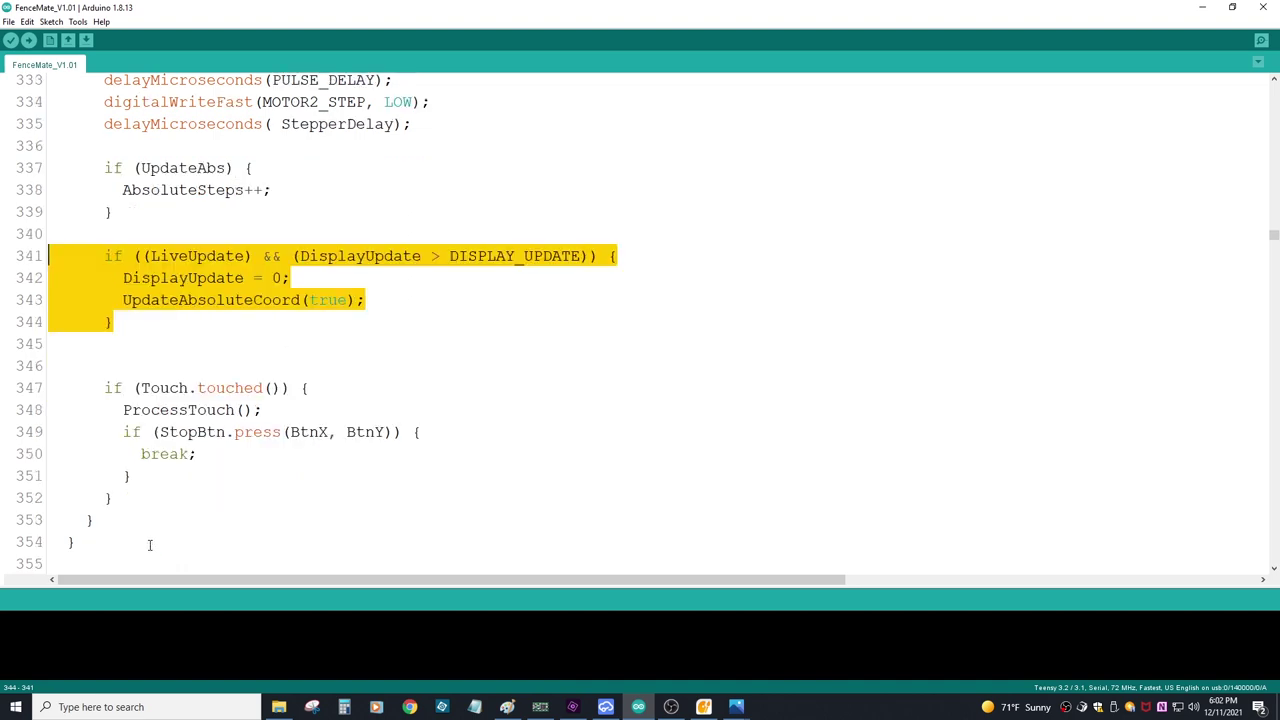
pyautogui.moveTo(129, 436); pyautogui.dragTo(5, 321)
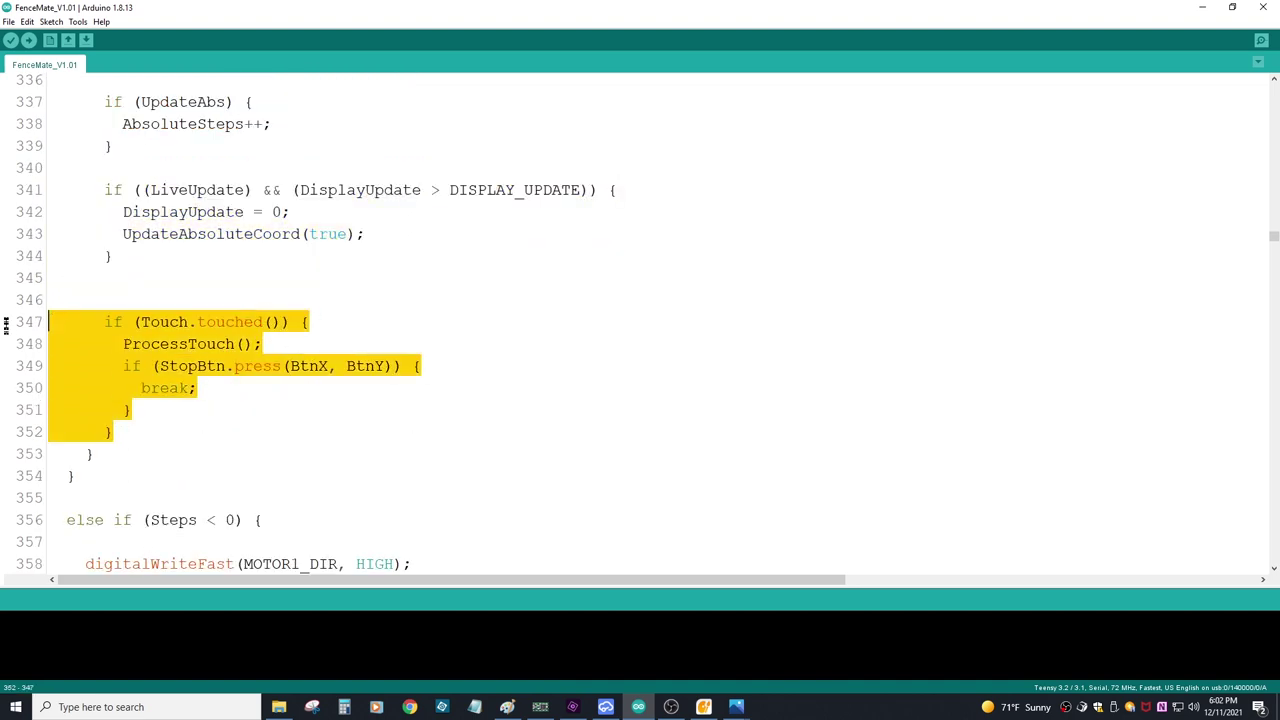
# Review SlewFence's negative steps branch, its SaveFenceLocation call, and the UpdateAbsoluteCoord and UpdateGoalCoord functions.
pyautogui.scroll(-6, 428, 344)
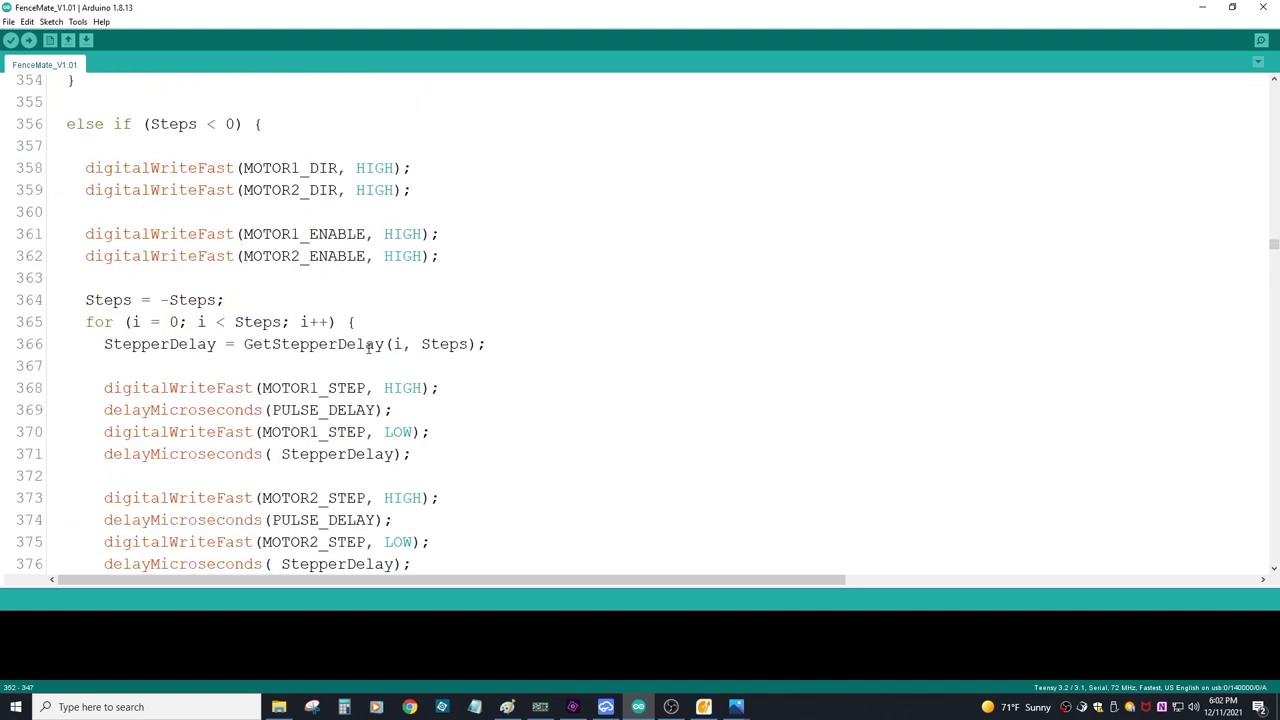
pyautogui.scroll(-12, 330, 370)
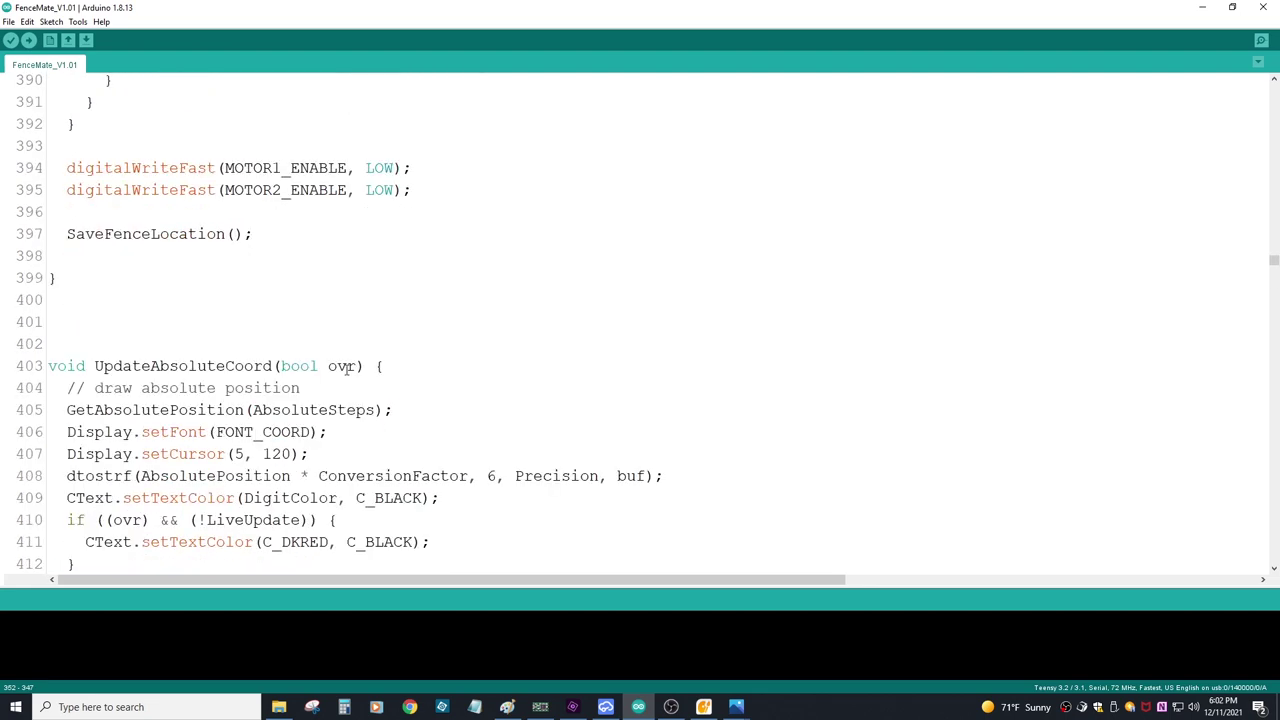
pyautogui.scroll(-2, 347, 369)
pyautogui.scroll(-6, 347, 369)
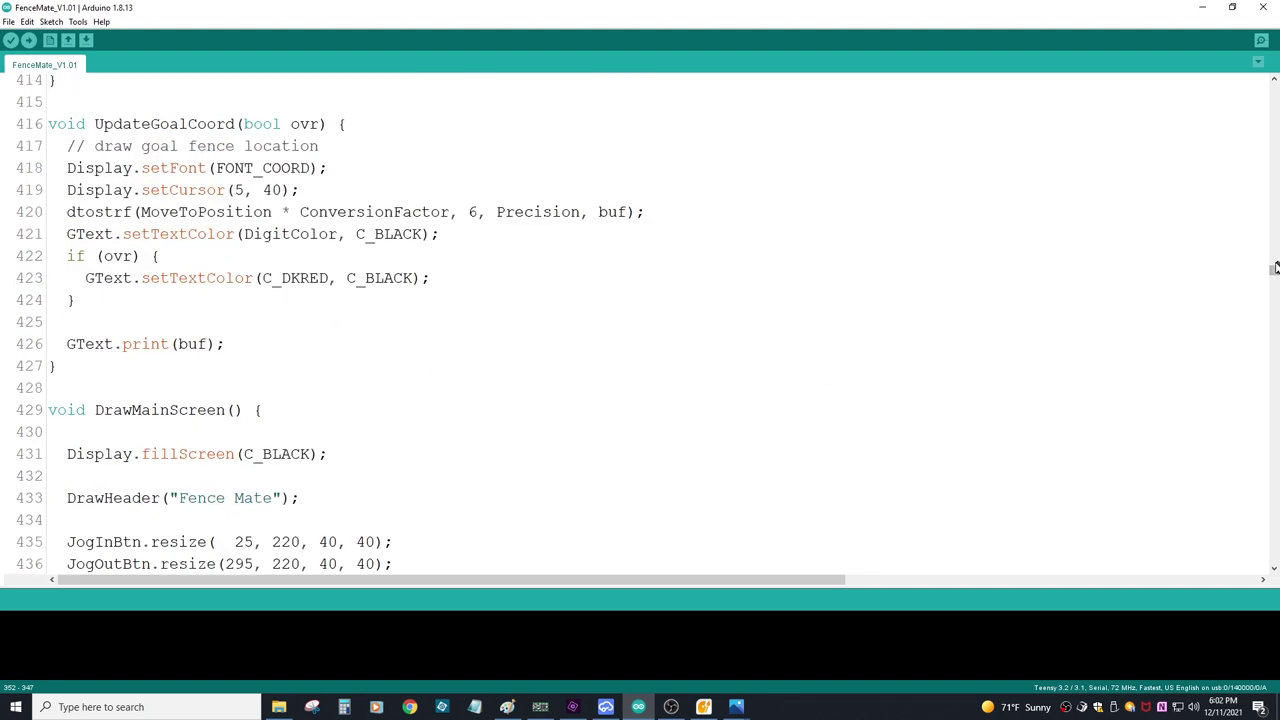
# Go to the DrawSettingsScreen function and review its button, unit, step delay and feedback drawing code.
pyautogui.moveTo(1272, 277); pyautogui.dragTo(1273, 335)
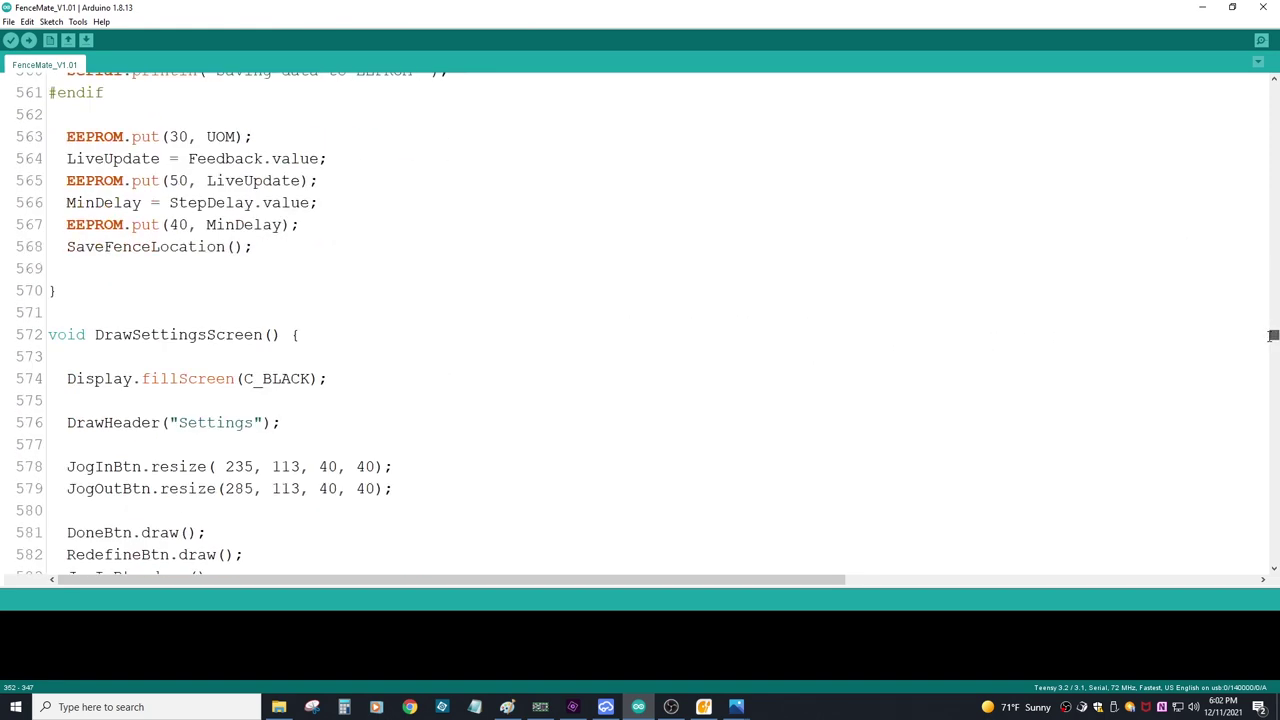
pyautogui.scroll(-11, 435, 349)
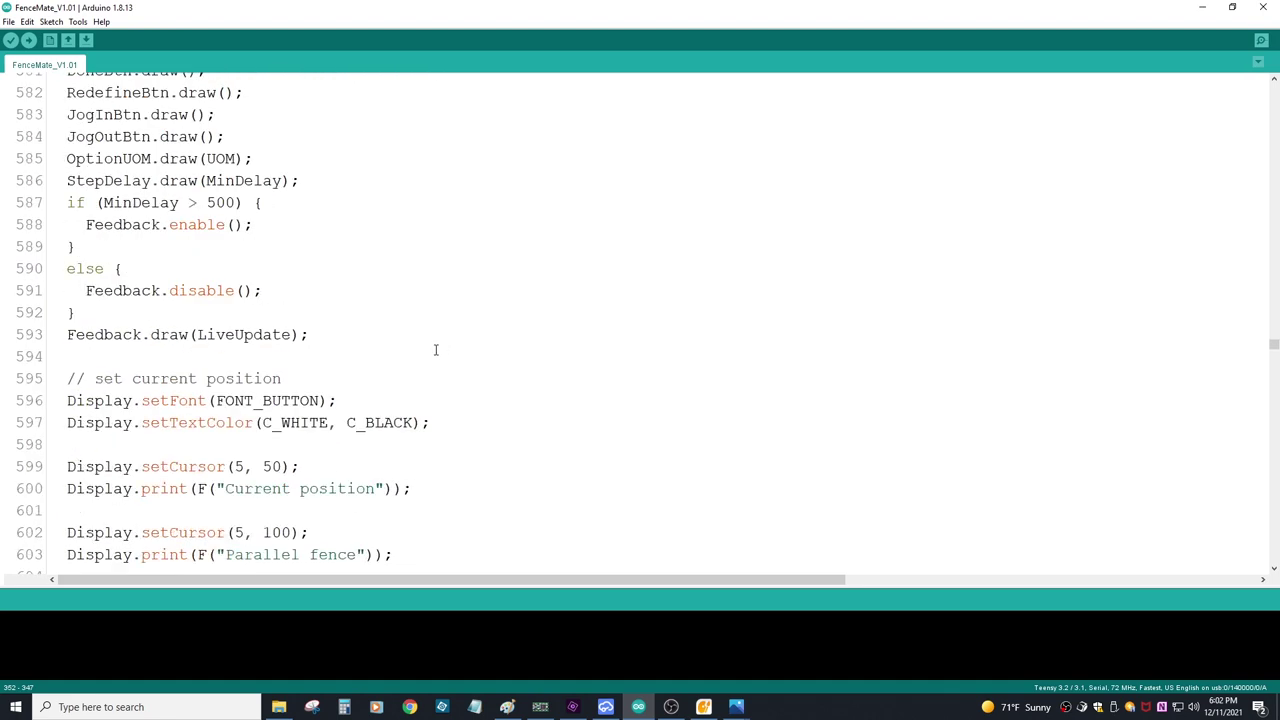
pyautogui.scroll(-2, 435, 349)
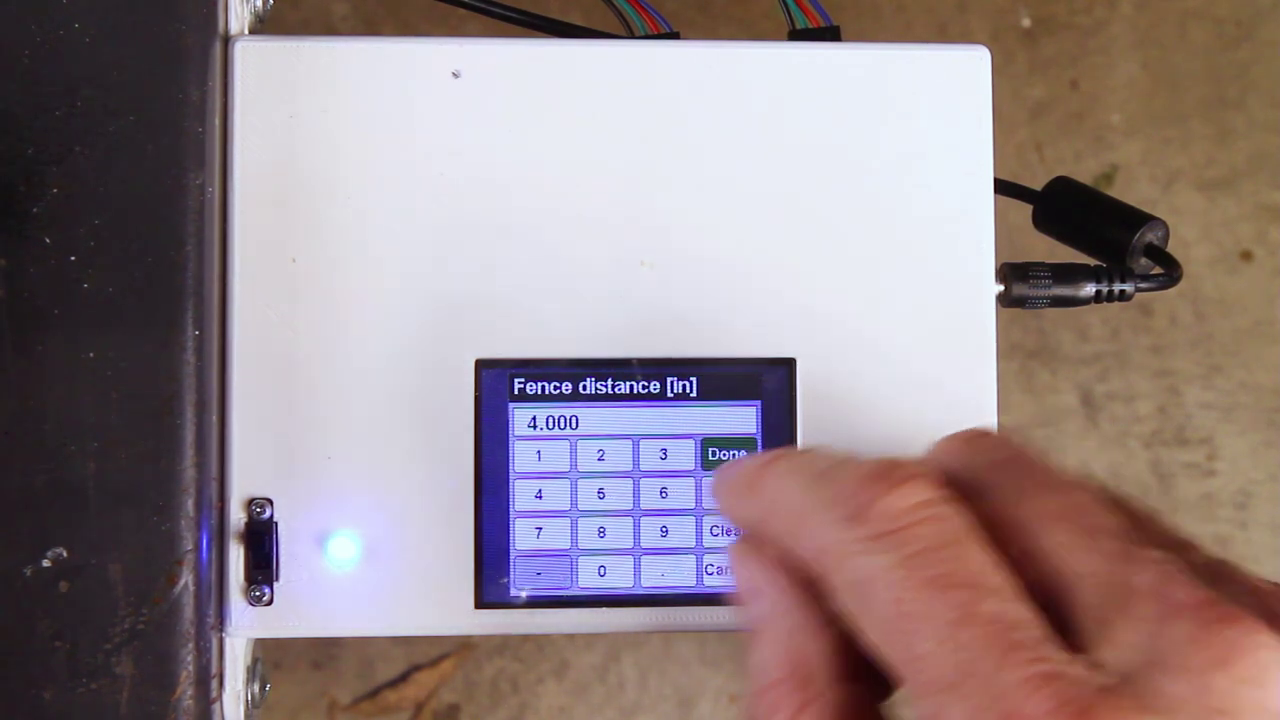
pyautogui.click(601, 494)
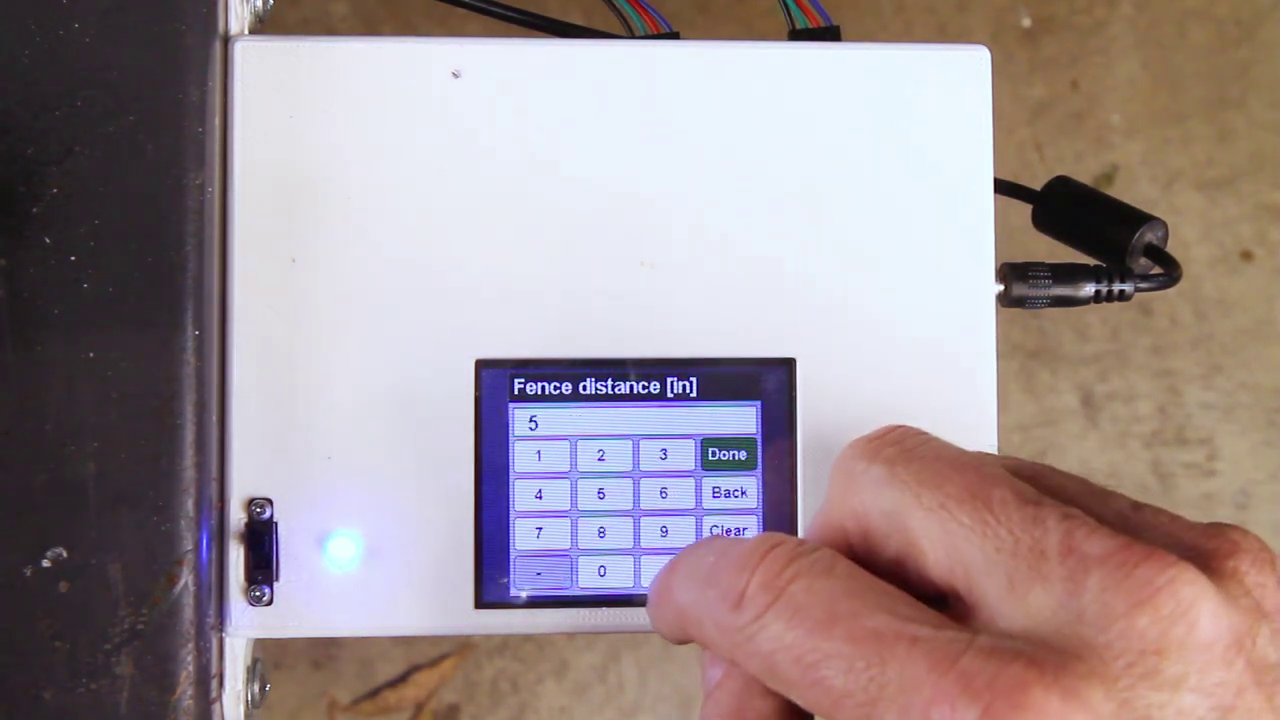
pyautogui.click(663, 571)
pyautogui.click(601, 455)
pyautogui.click(601, 494)
pyautogui.click(727, 452)
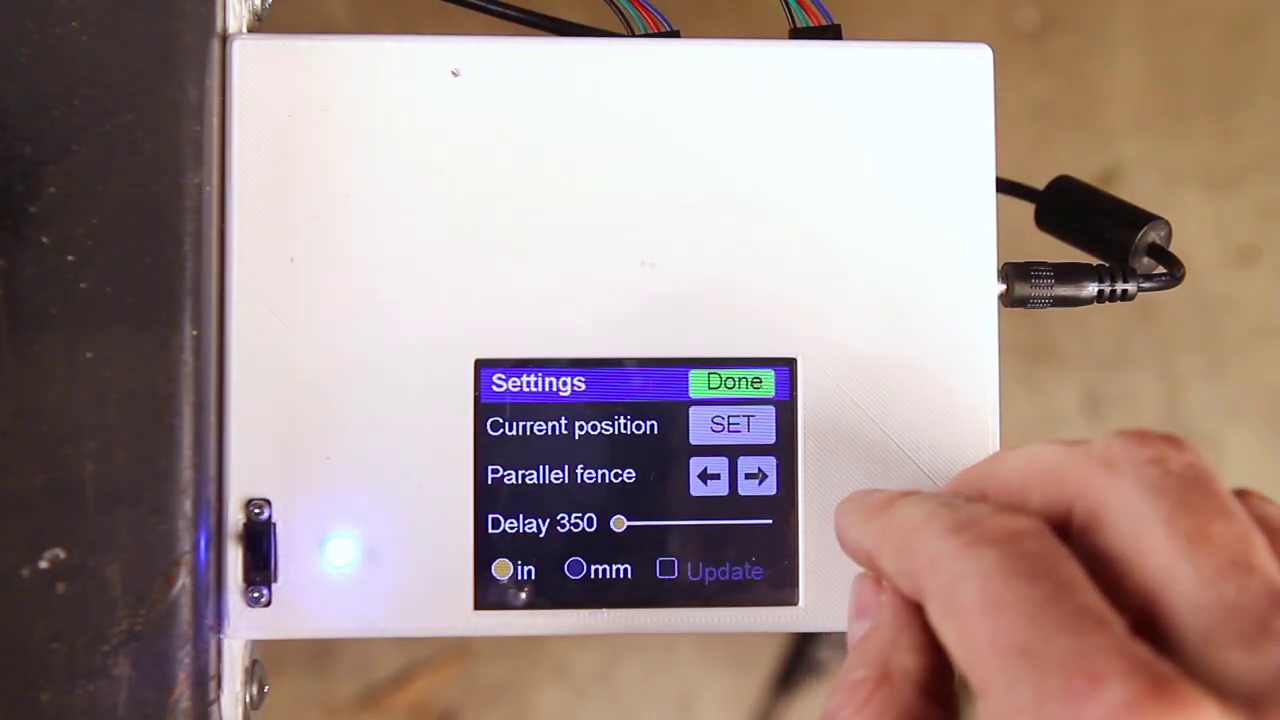
pyautogui.click(712, 476)
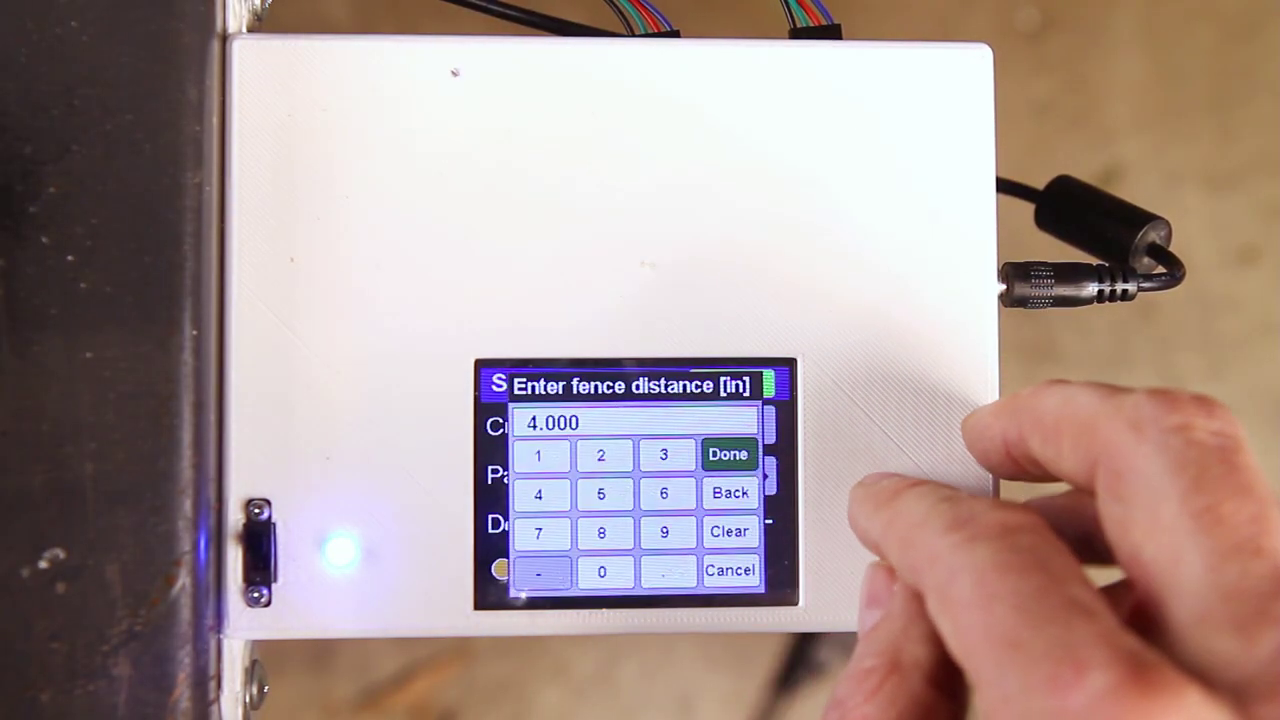
pyautogui.click(730, 570)
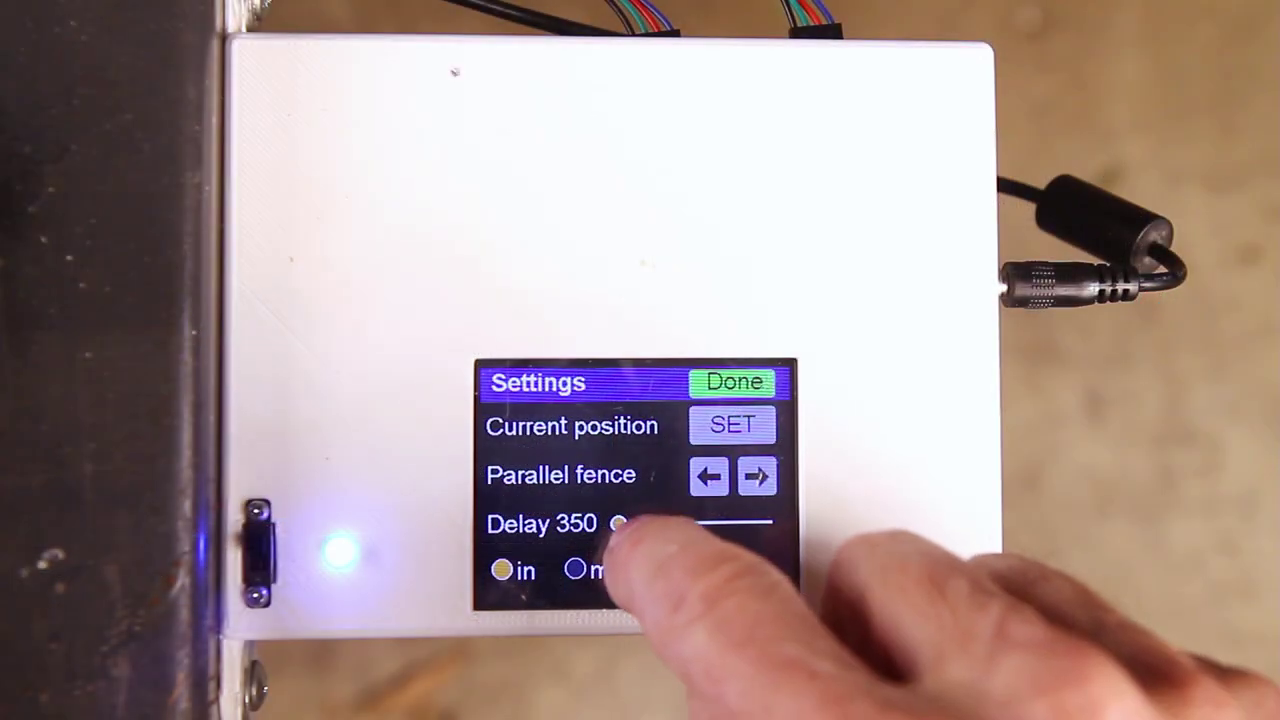
pyautogui.moveTo(618, 523); pyautogui.dragTo(690, 525)
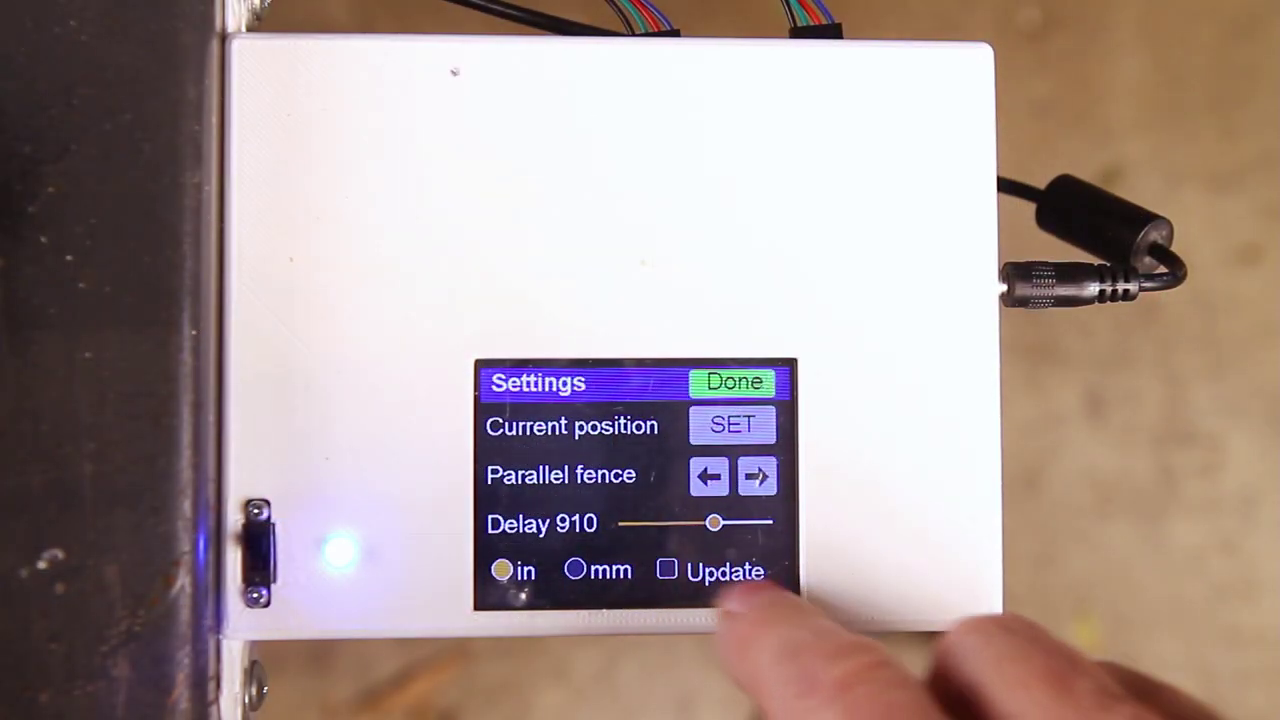
pyautogui.click(667, 570)
pyautogui.click(733, 381)
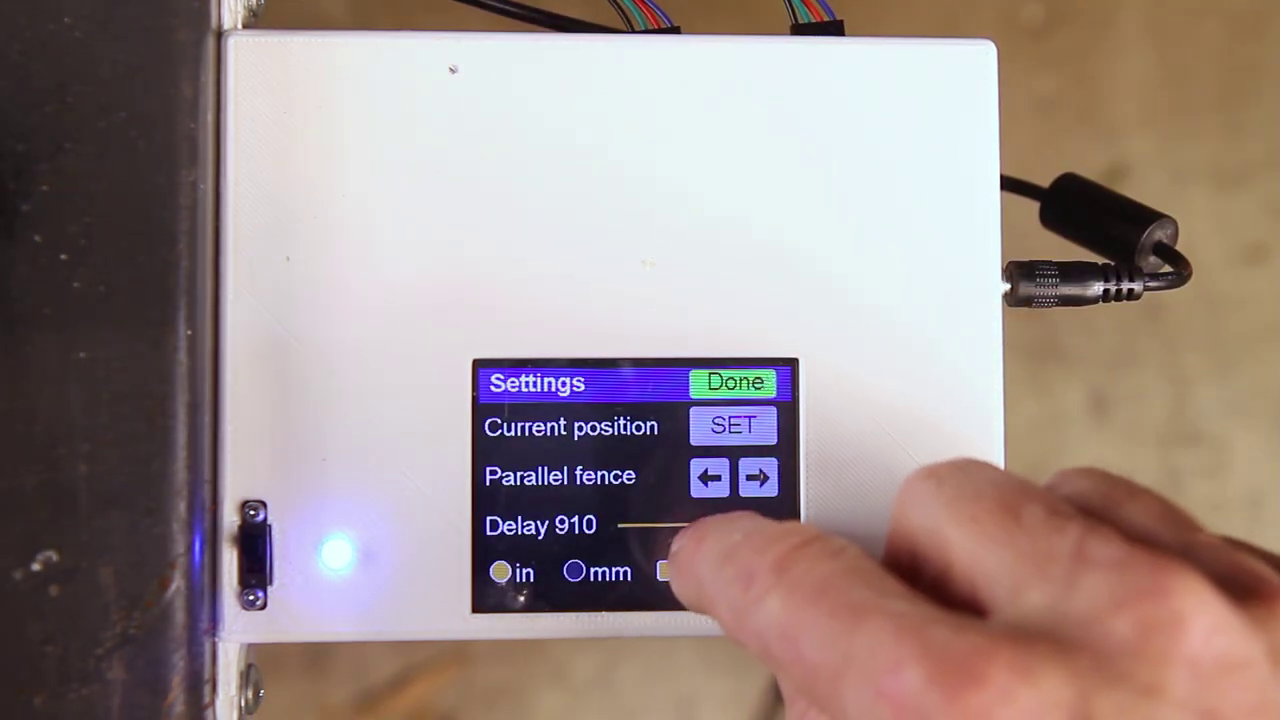
pyautogui.moveTo(645, 524); pyautogui.dragTo(616, 526)
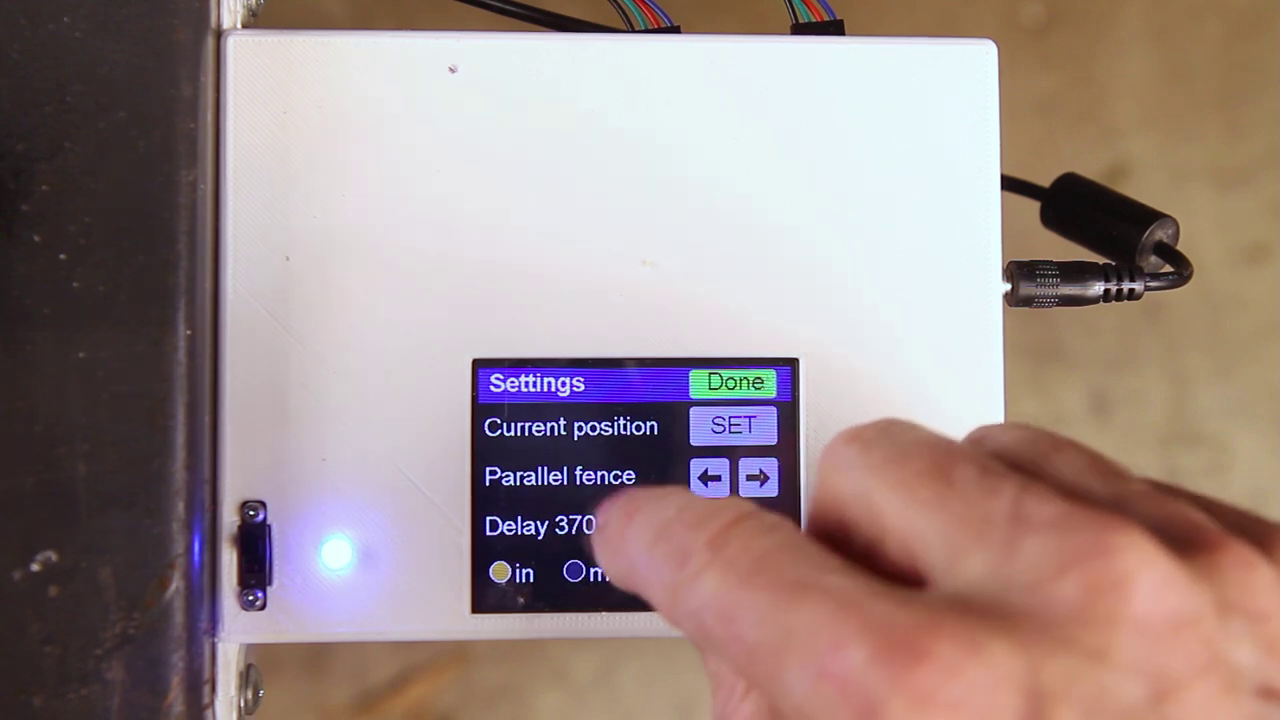
pyautogui.click(574, 571)
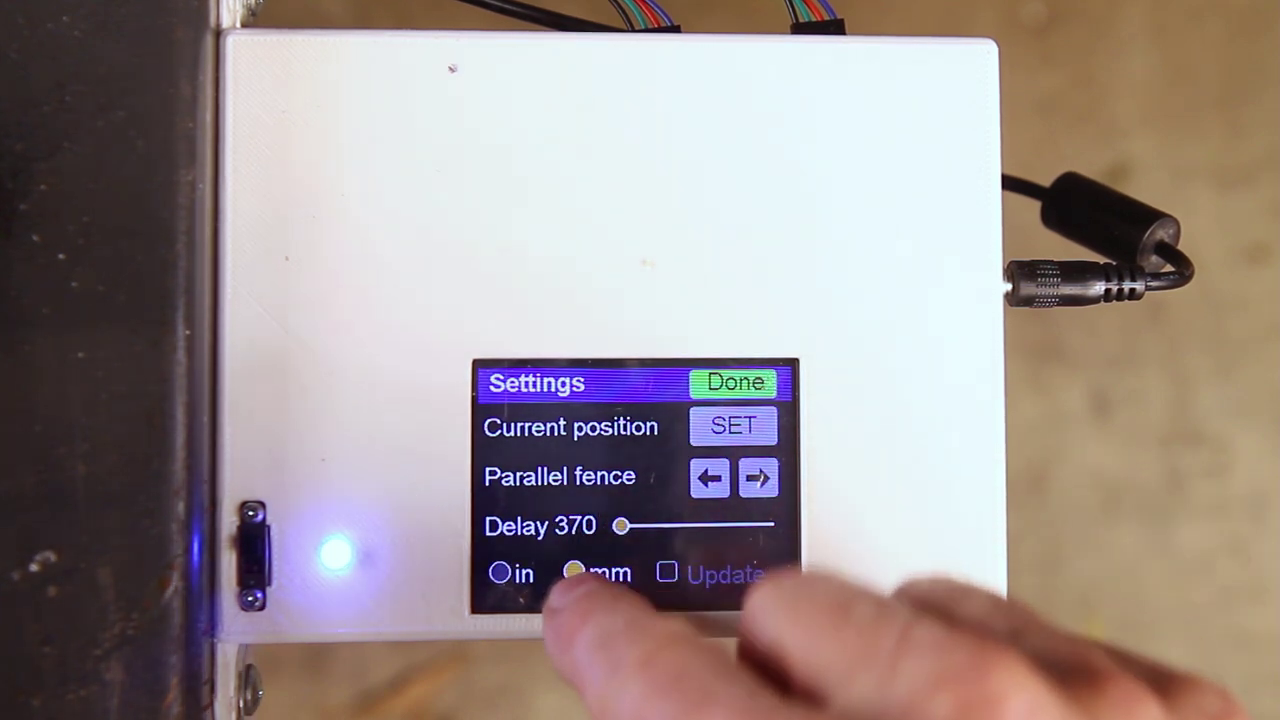